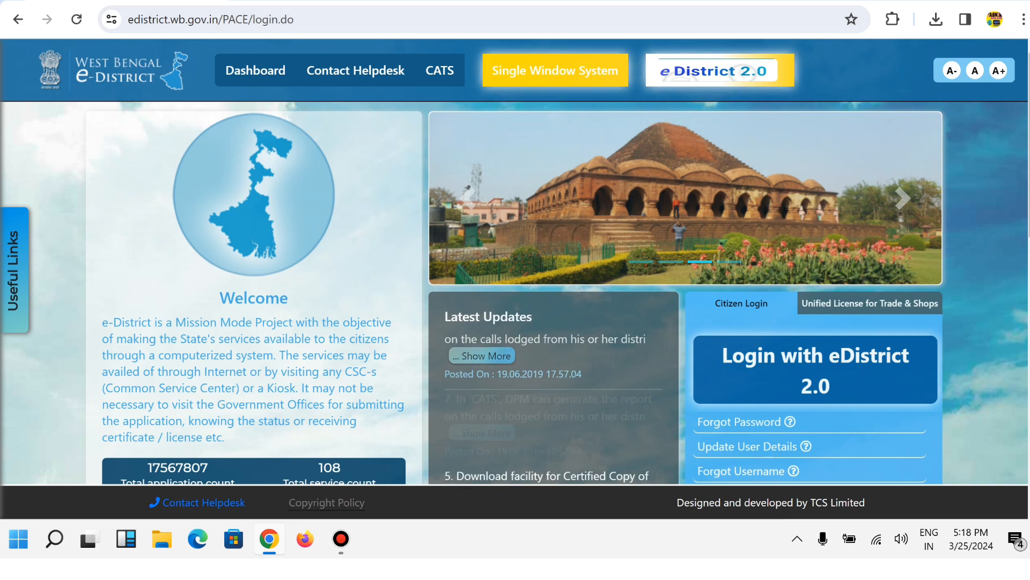
Step: In a new tab, search Google for 'edistrict' and open the West Bengal e-District Applicant Login Page result
{"action": "key", "text": "ctrl+t"}
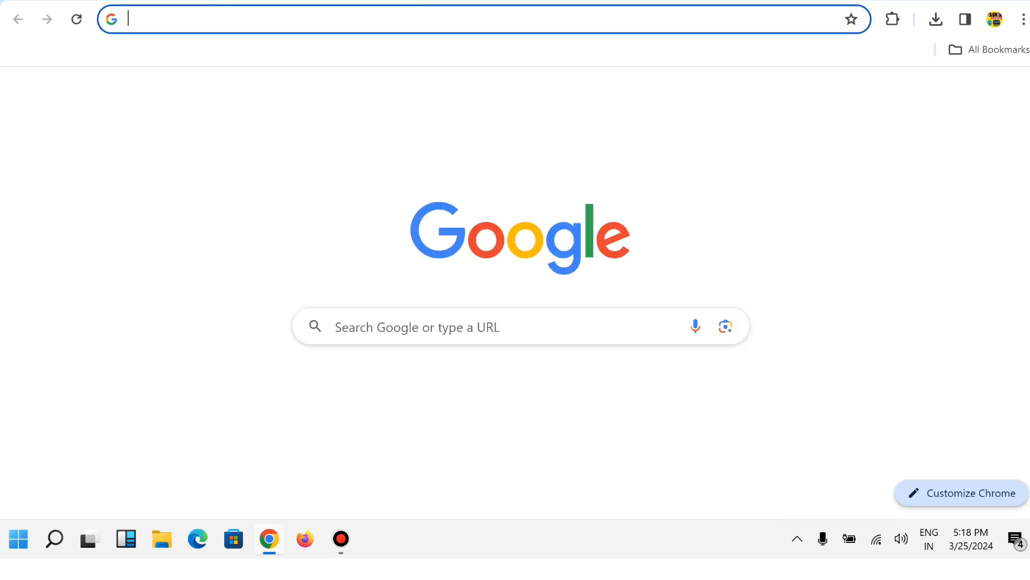
{"action": "left_click", "coordinate": [385, 402]}
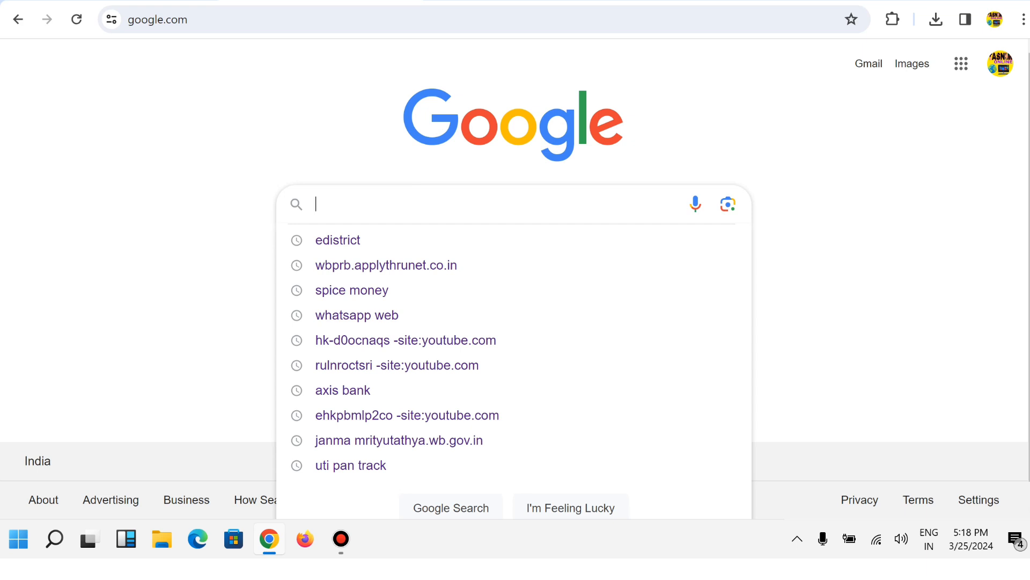
{"action": "left_click", "coordinate": [337, 240]}
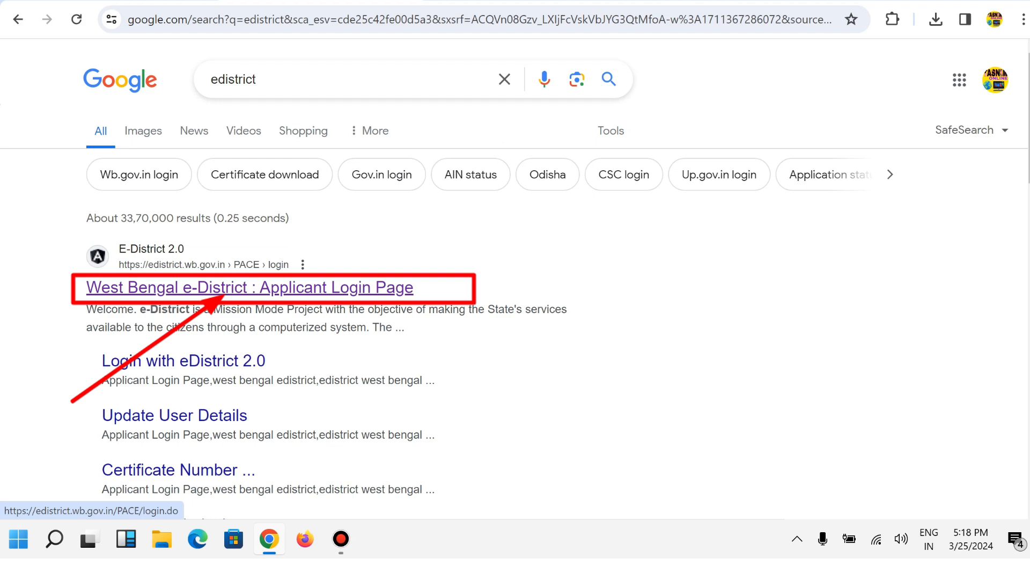
{"action": "left_click", "coordinate": [249, 287]}
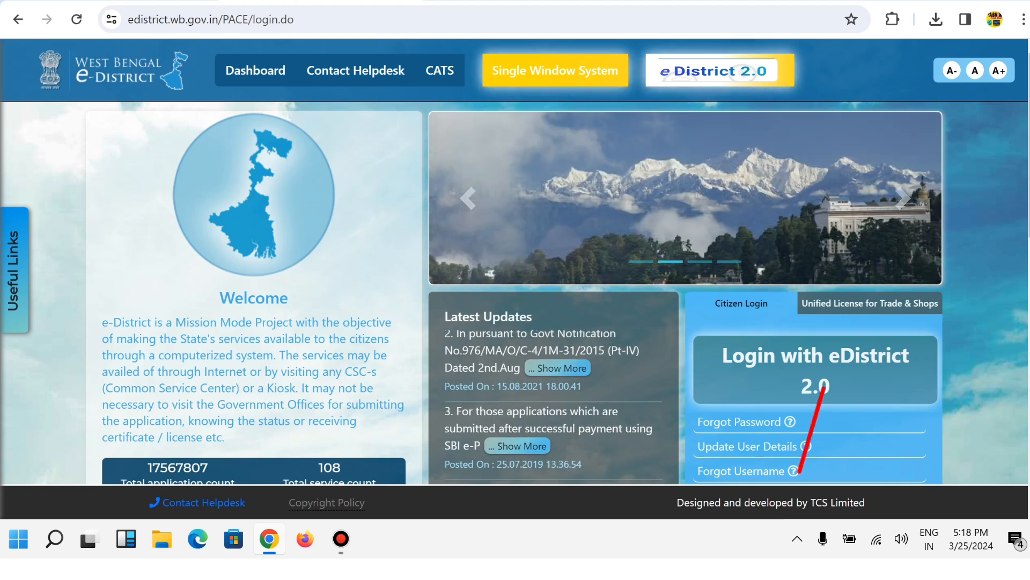
Step: Go to the eDistrict 2.0 sign-in and open the Register form for a new user
{"action": "left_click", "coordinate": [816, 370]}
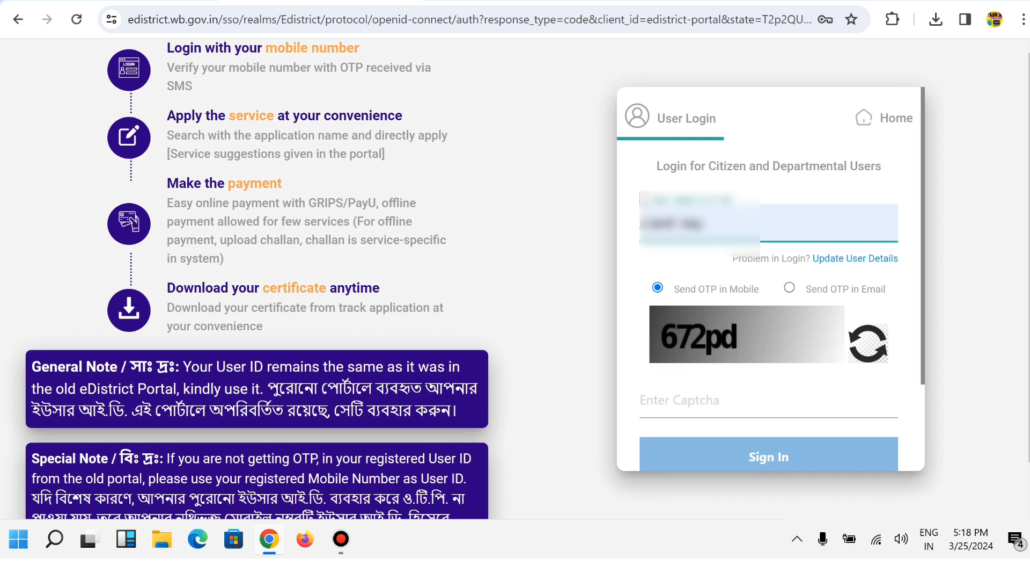
{"action": "scroll", "coordinate": [769, 279], "scroll_direction": "down", "scroll_amount": 2}
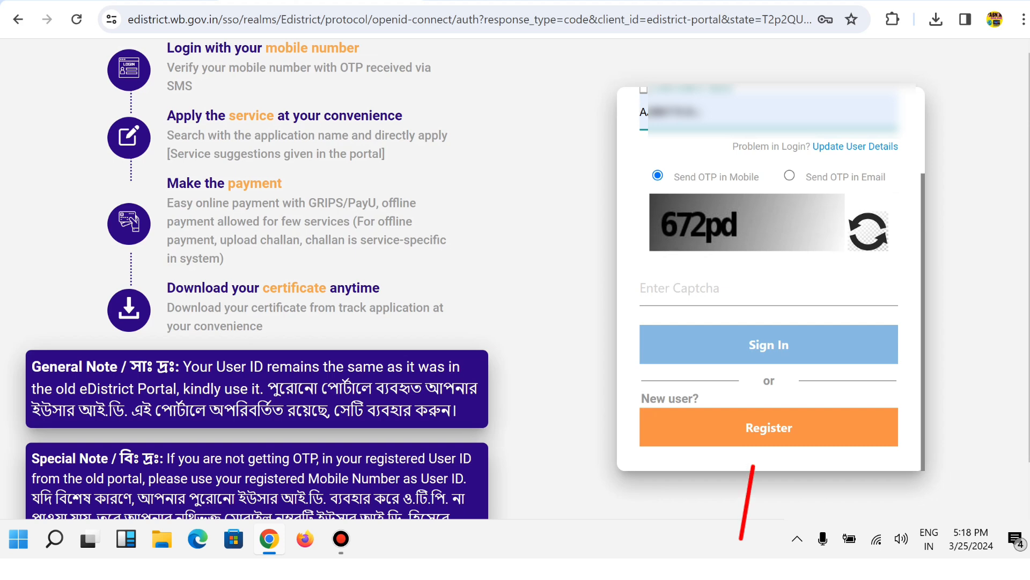
{"action": "left_click", "coordinate": [769, 427]}
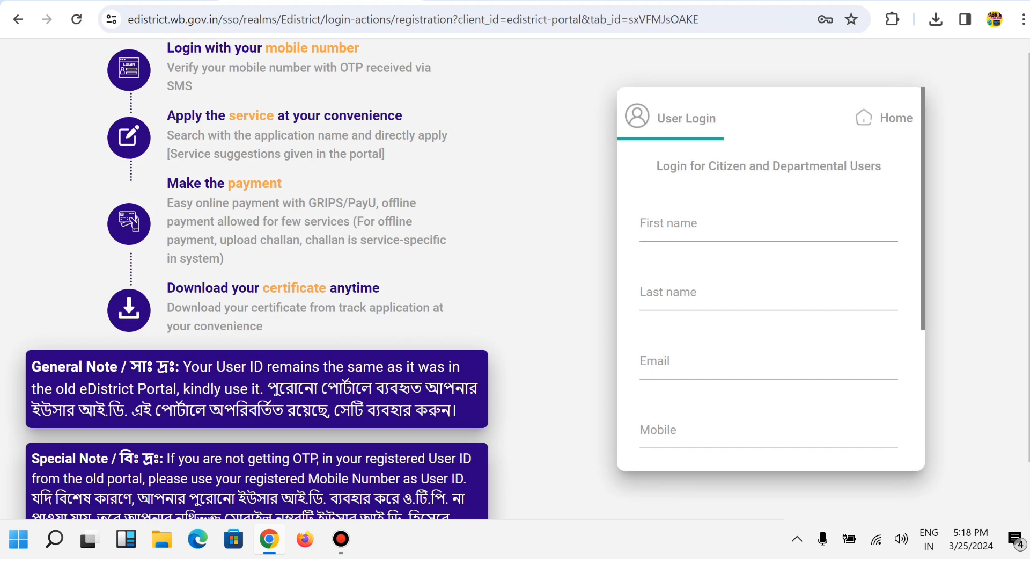
Step: Leave the registration fields blank and go back to the eDistrict 2.0 Home page
{"action": "left_click", "coordinate": [769, 223]}
{"action": "left_click", "coordinate": [769, 292]}
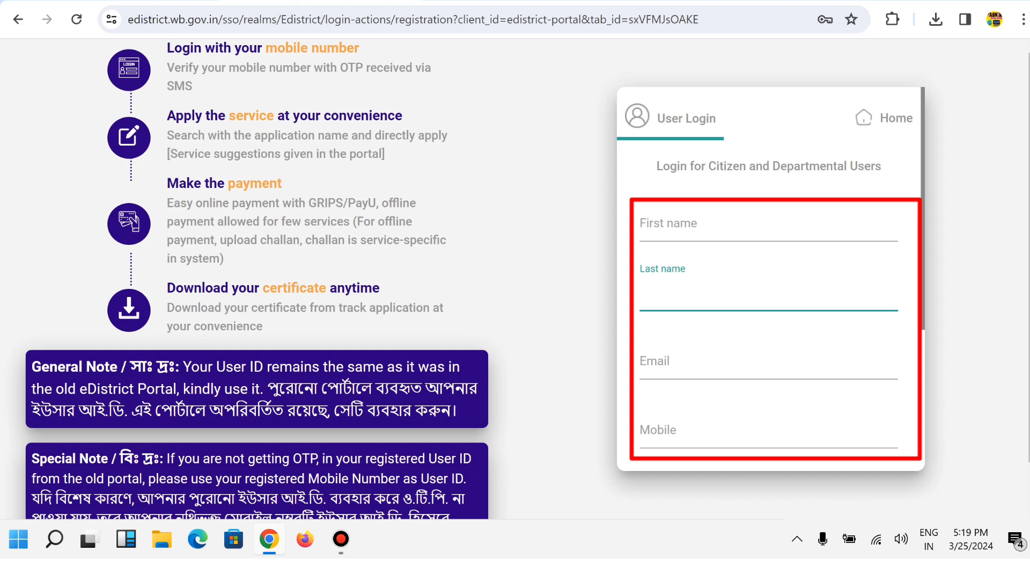
{"action": "key", "text": "Tab"}
{"action": "key", "text": "Tab"}
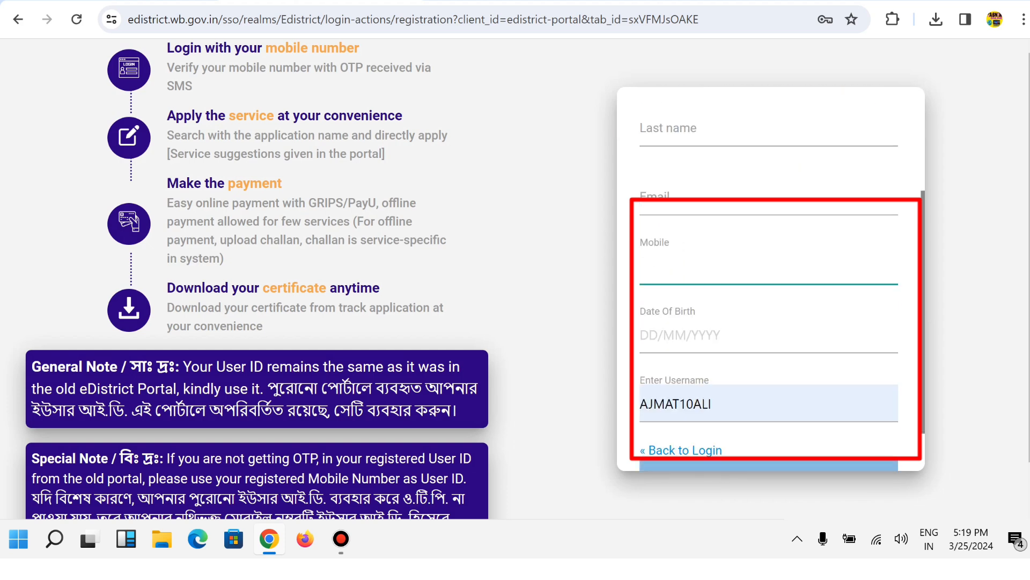
{"action": "key", "text": "Tab"}
{"action": "key", "text": "Tab"}
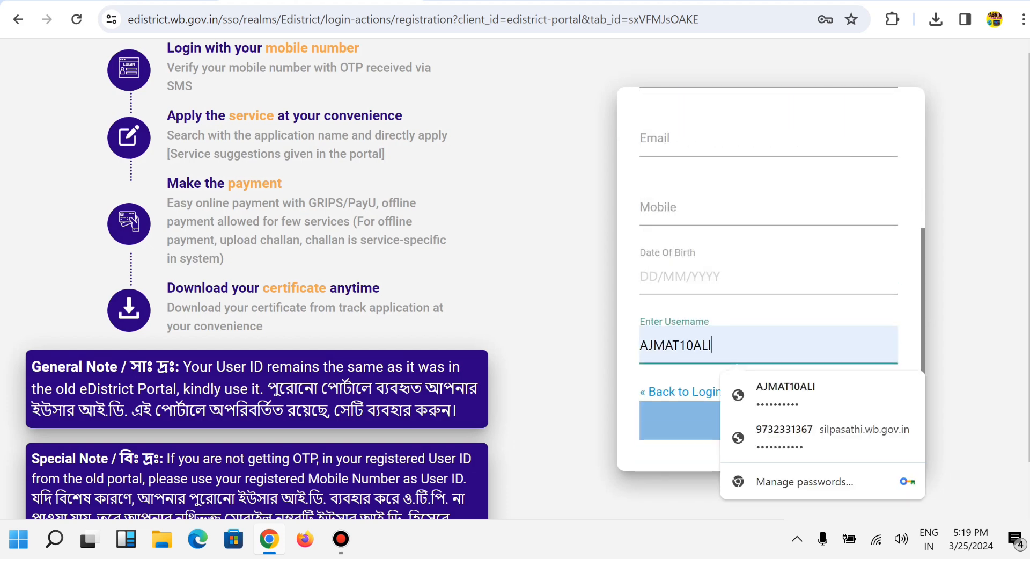
{"action": "left_click_drag", "start_coordinate": [713, 345], "coordinate": [638, 345]}
{"action": "left_click", "coordinate": [752, 345]}
{"action": "scroll", "coordinate": [752, 345], "scroll_direction": "down", "scroll_amount": 1}
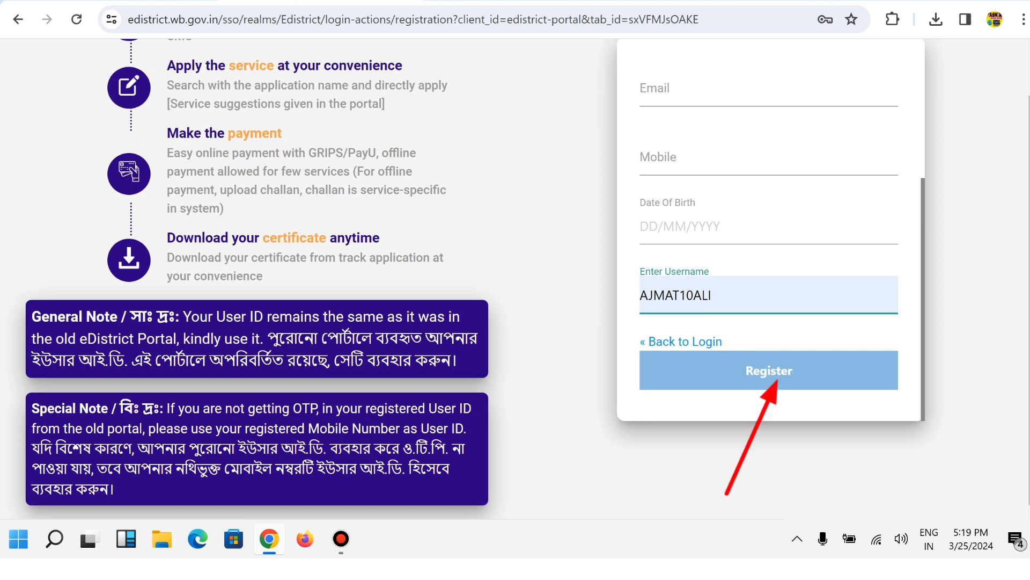
{"action": "scroll", "coordinate": [751, 322], "scroll_direction": "up", "scroll_amount": 5}
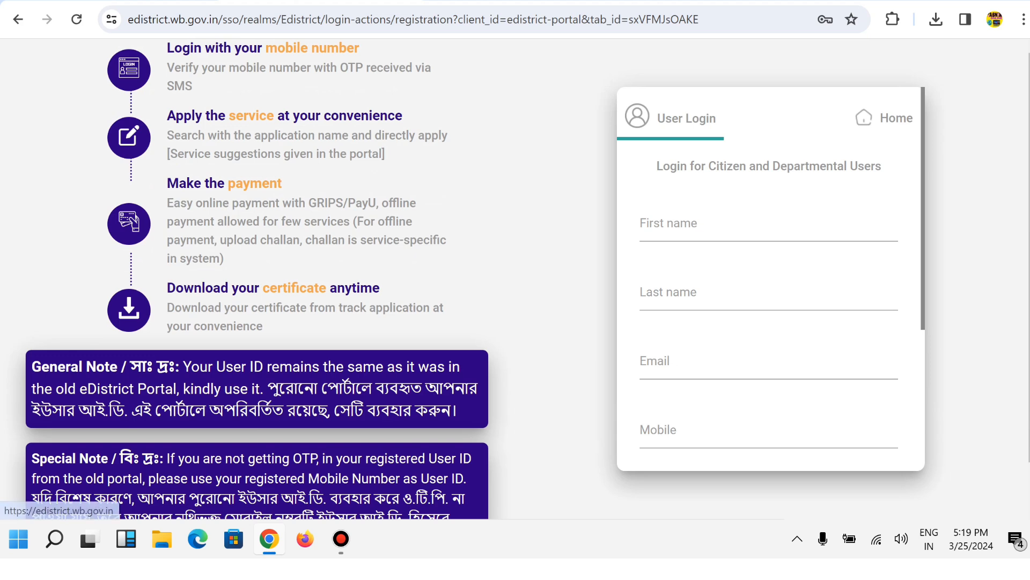
{"action": "left_click", "coordinate": [885, 118]}
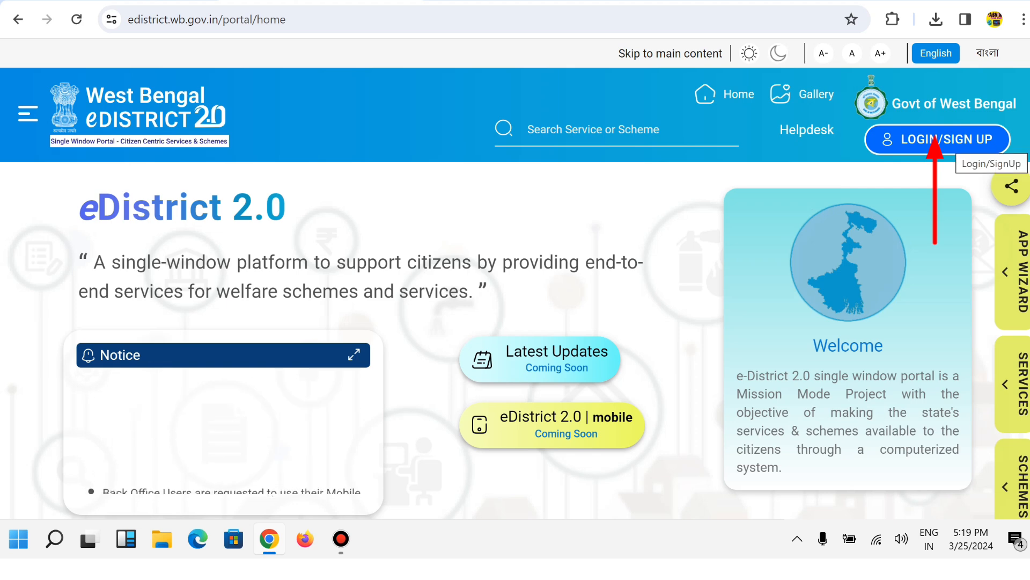
Step: On LOGIN/SIGN UP, use the saved username, keep OTP delivery by mobile, and enter the captcha text
{"action": "left_click", "coordinate": [955, 140]}
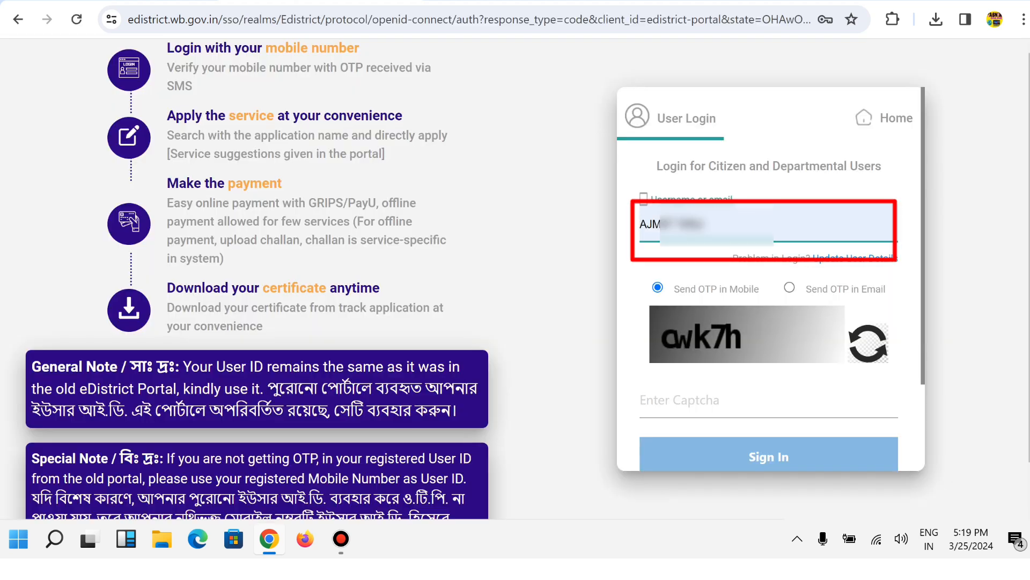
{"action": "left_click", "coordinate": [712, 223]}
{"action": "left_click", "coordinate": [558, 242]}
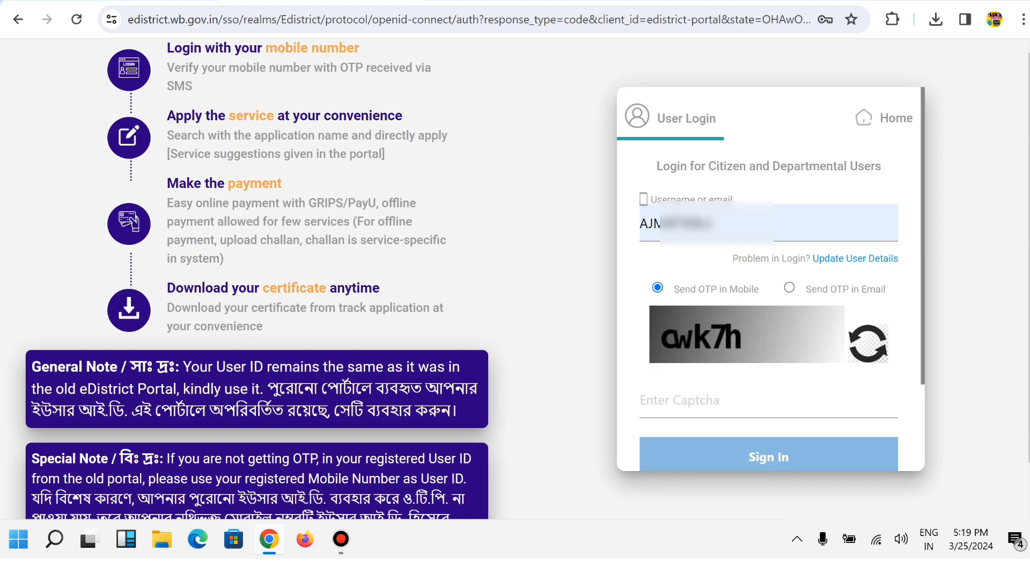
{"action": "left_click", "coordinate": [789, 287]}
{"action": "left_click", "coordinate": [658, 287]}
{"action": "type", "text": "cwk7h"}
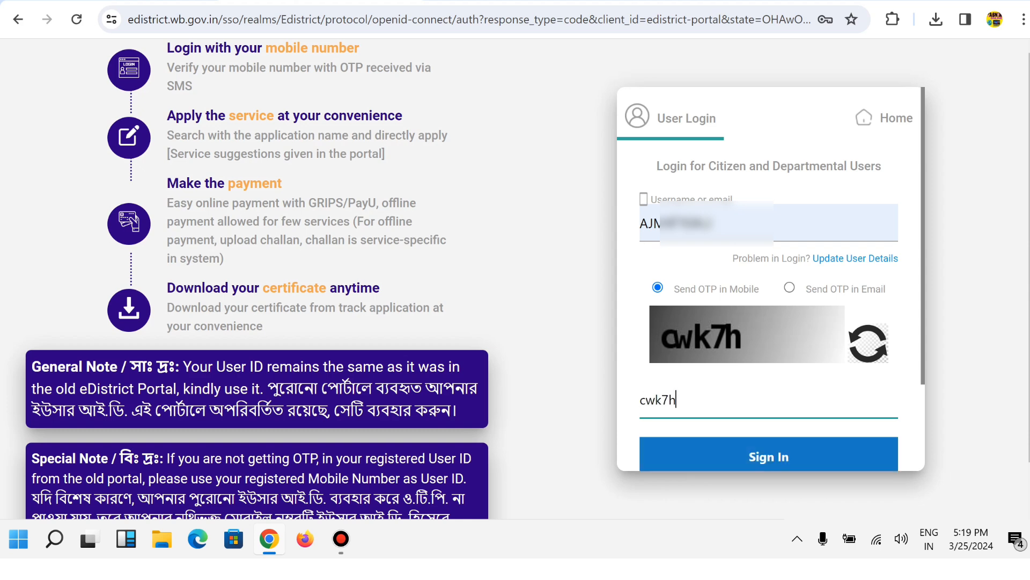
{"action": "scroll", "coordinate": [768, 365], "scroll_direction": "down", "scroll_amount": 2}
Step: Sign in, enter the SMS one-time password and submit it to reach the applicant dashboard
{"action": "left_click", "coordinate": [768, 370]}
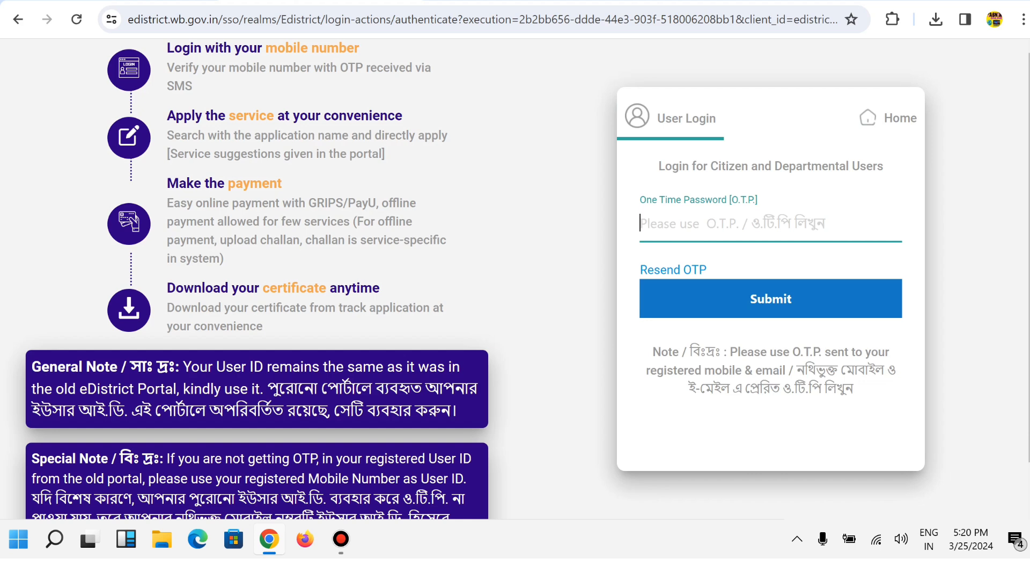
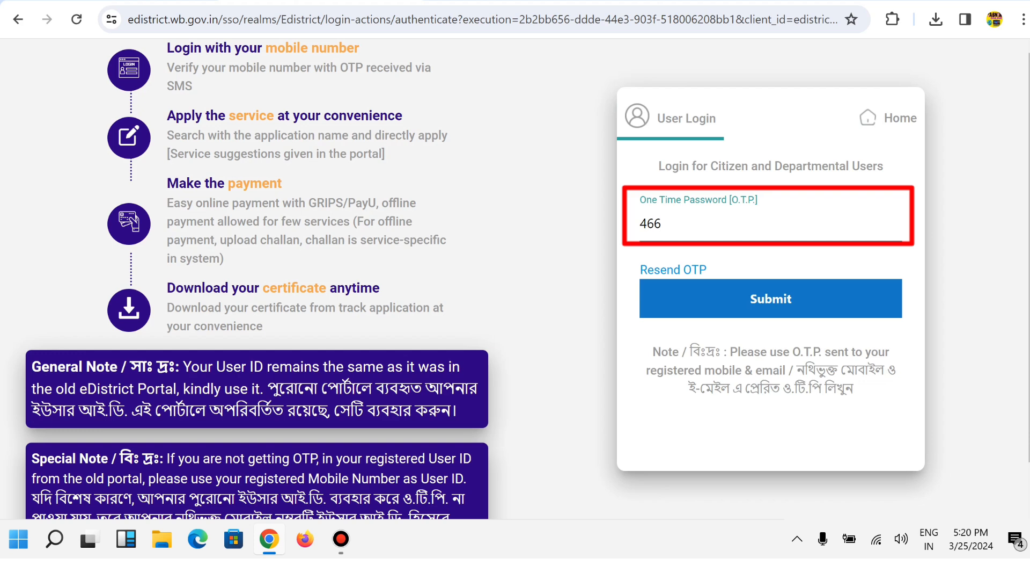
{"action": "left_click", "coordinate": [771, 299]}
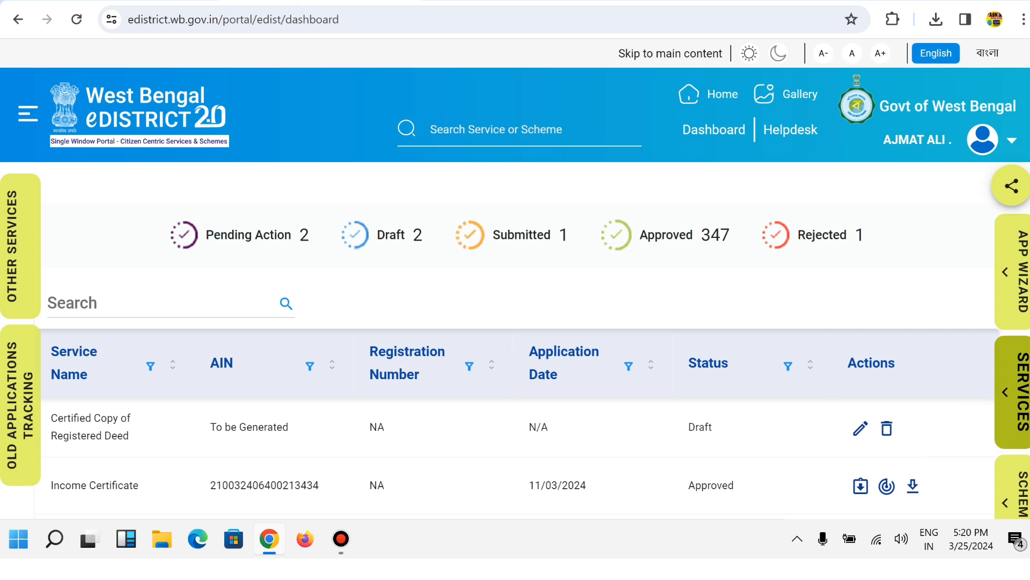
Step: Under Services, pick the Registration & Stamp Revenue department and open Certified Copy of Registered Deed
{"action": "left_click", "coordinate": [1011, 391]}
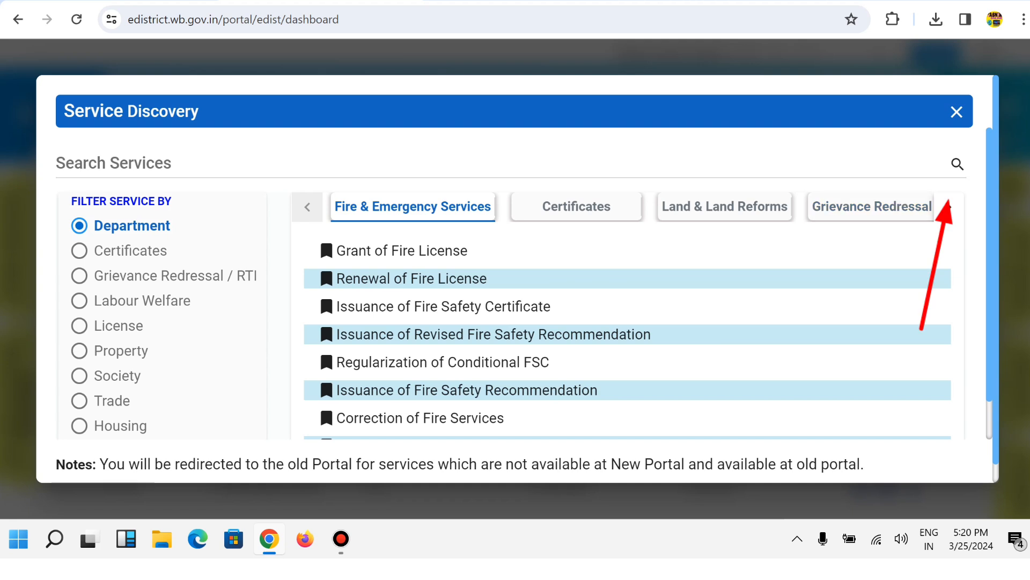
{"action": "left_click", "coordinate": [950, 206]}
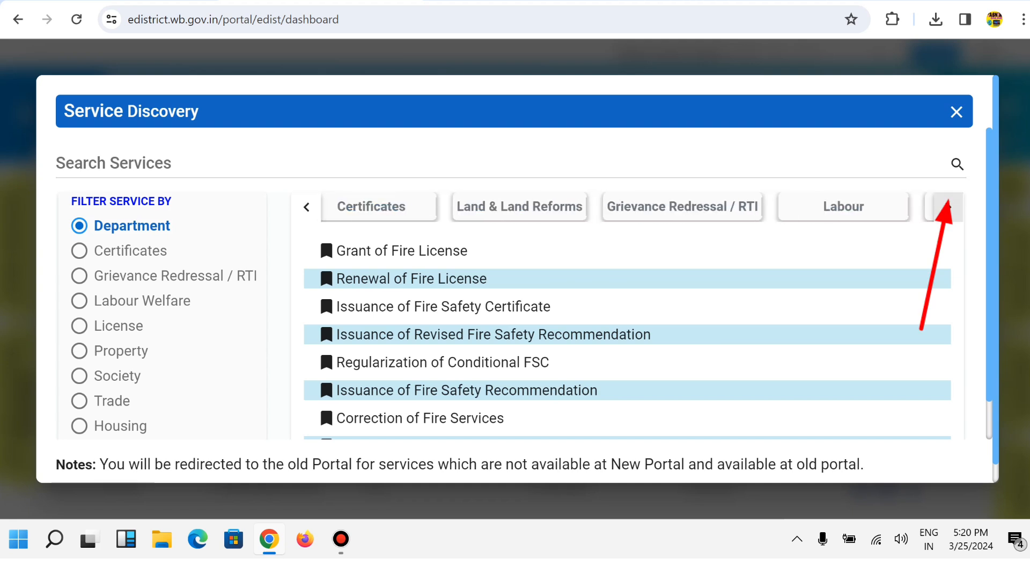
{"action": "left_click", "coordinate": [949, 207]}
{"action": "left_click", "coordinate": [949, 207]}
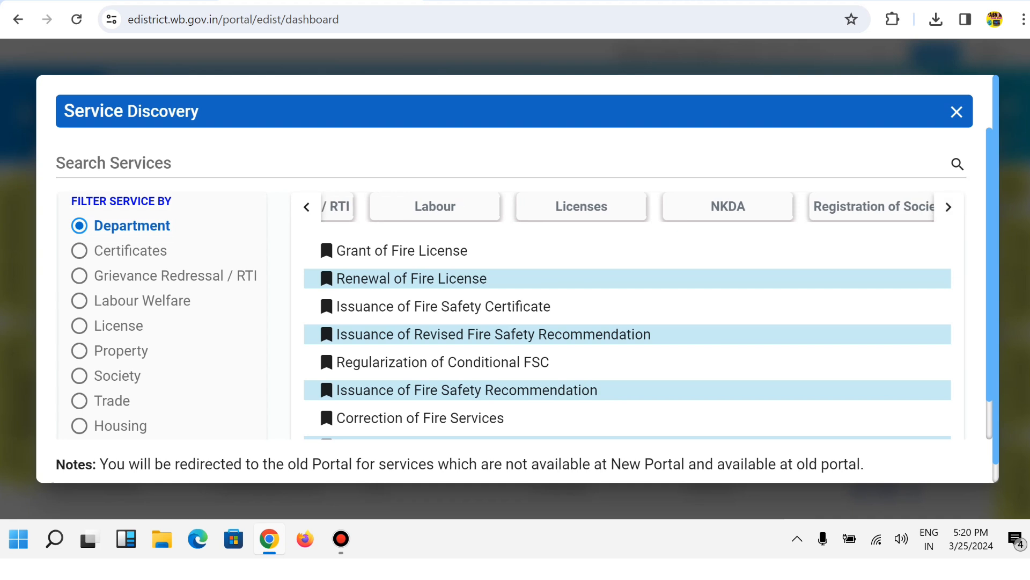
{"action": "left_click", "coordinate": [949, 207]}
{"action": "left_click", "coordinate": [949, 207]}
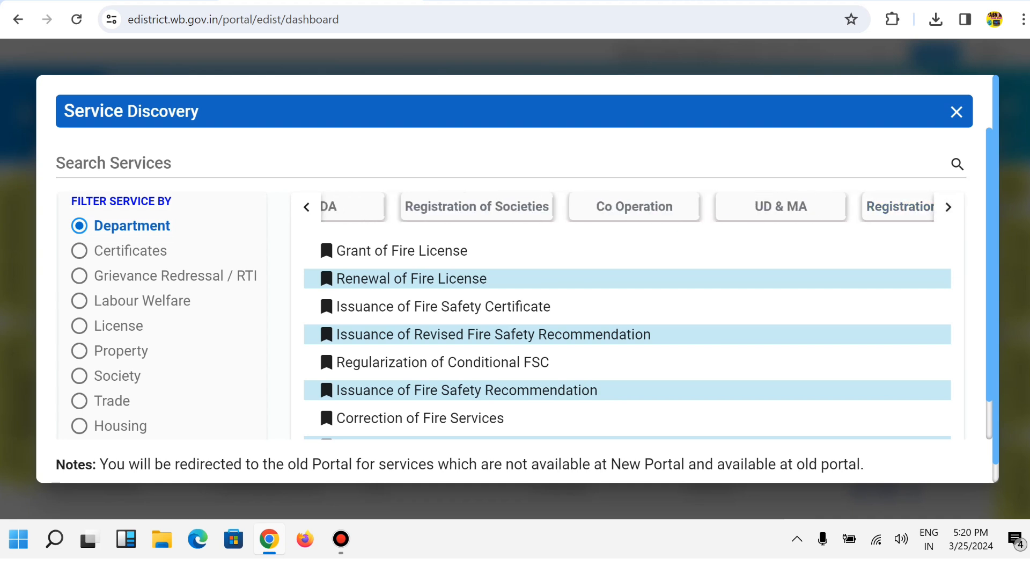
{"action": "left_click", "coordinate": [949, 207]}
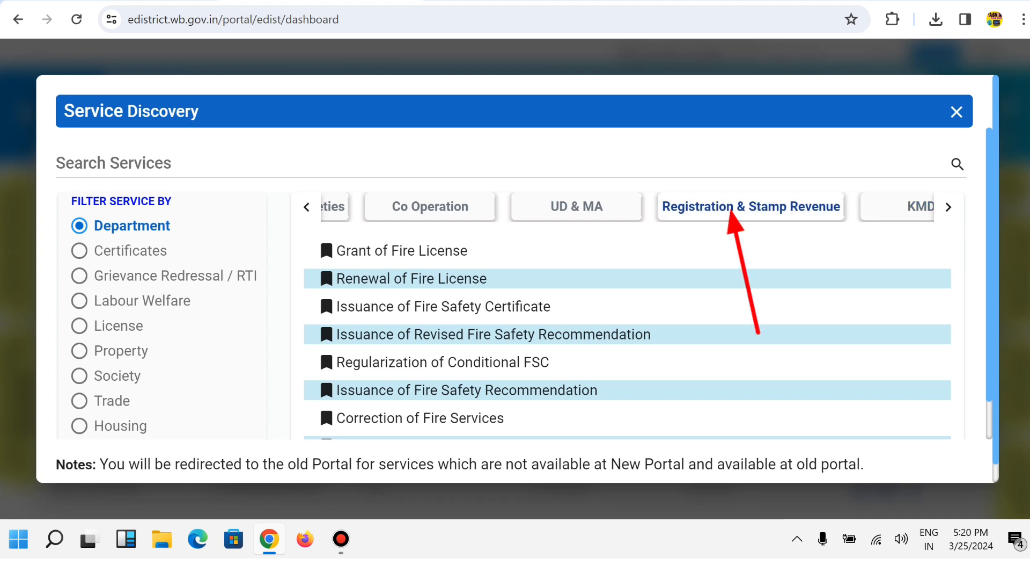
{"action": "left_click", "coordinate": [752, 206]}
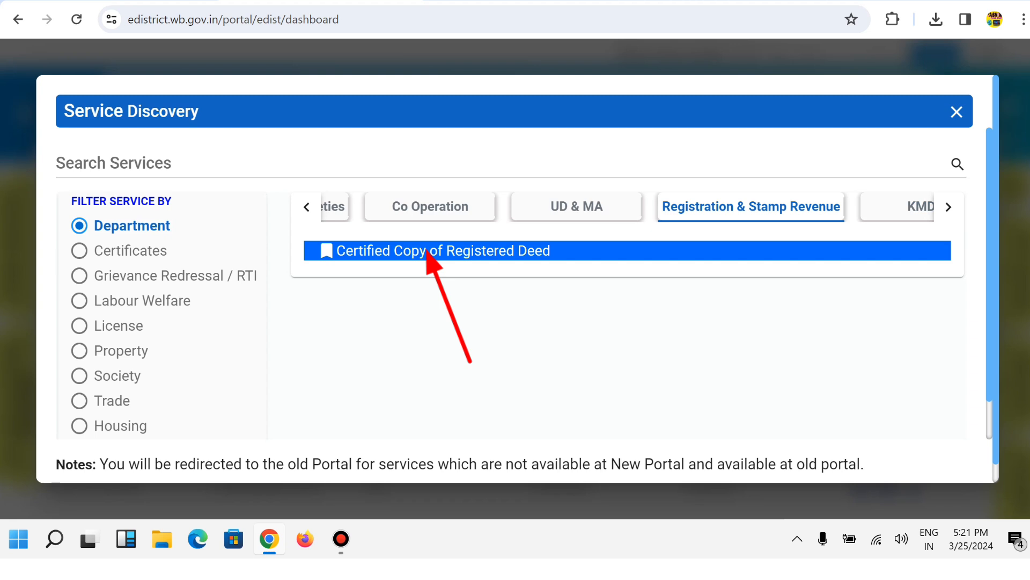
{"action": "left_click", "coordinate": [428, 251]}
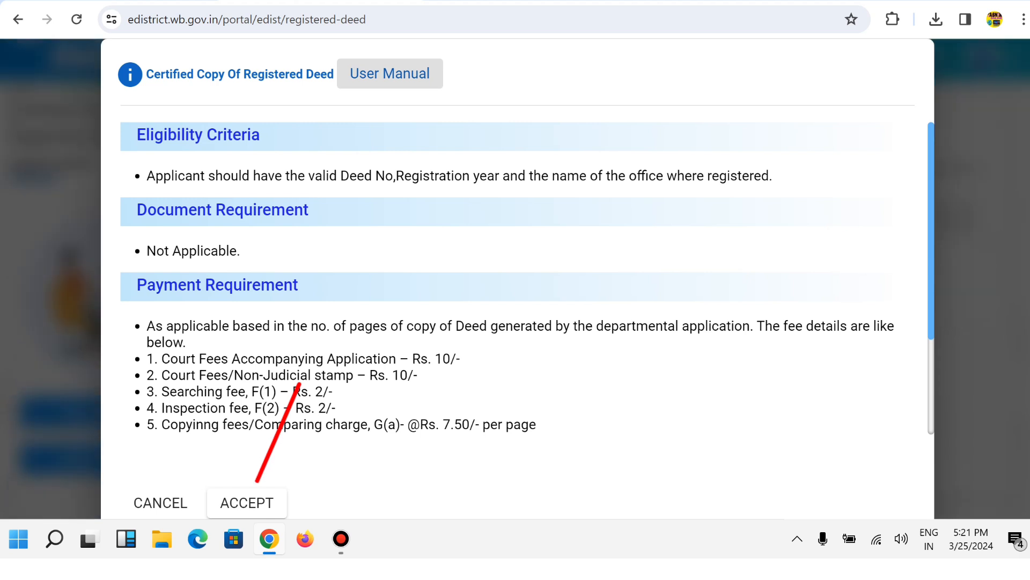
Step: Accept the terms, choose Certified Copy of Registered Deed as the New Application type, and save step 1
{"action": "left_click", "coordinate": [247, 503]}
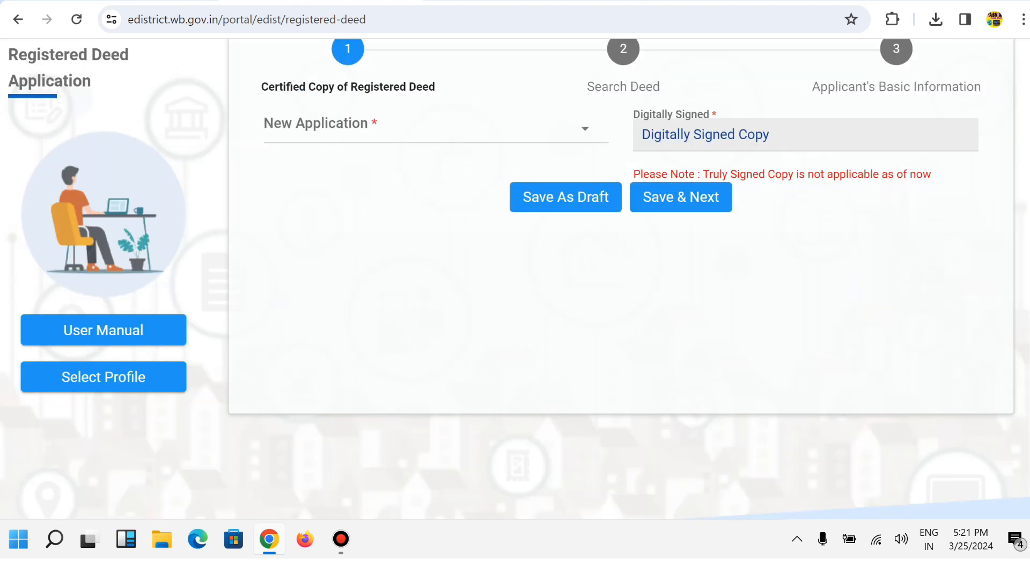
{"action": "scroll", "coordinate": [515, 279], "scroll_direction": "up", "scroll_amount": 2}
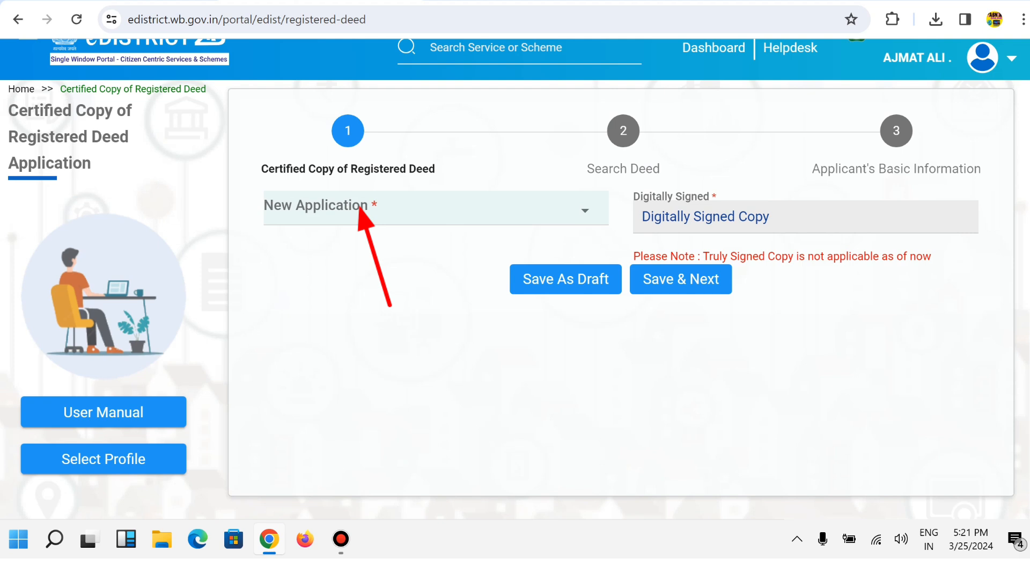
{"action": "left_click", "coordinate": [361, 208]}
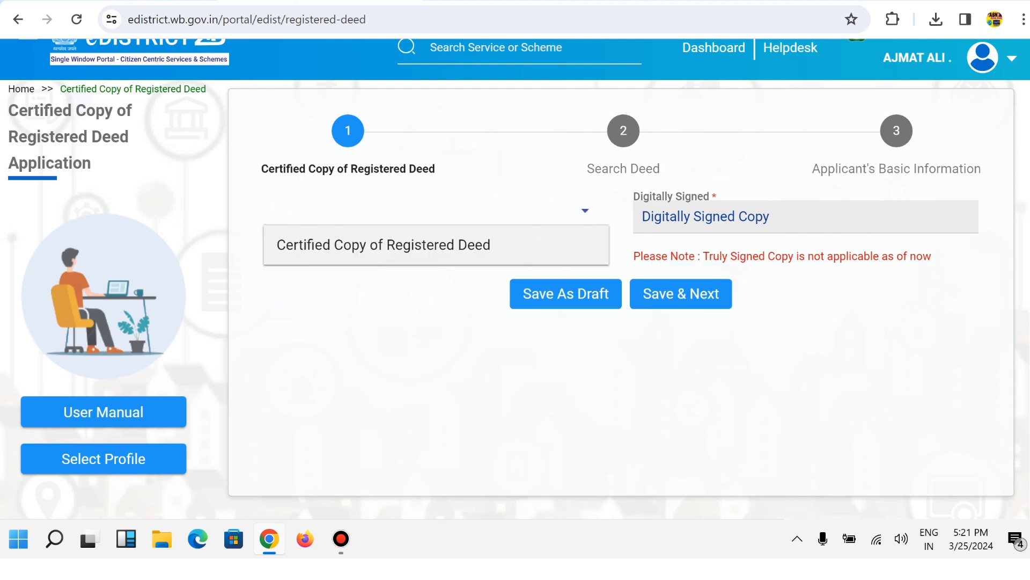
{"action": "left_click", "coordinate": [349, 244]}
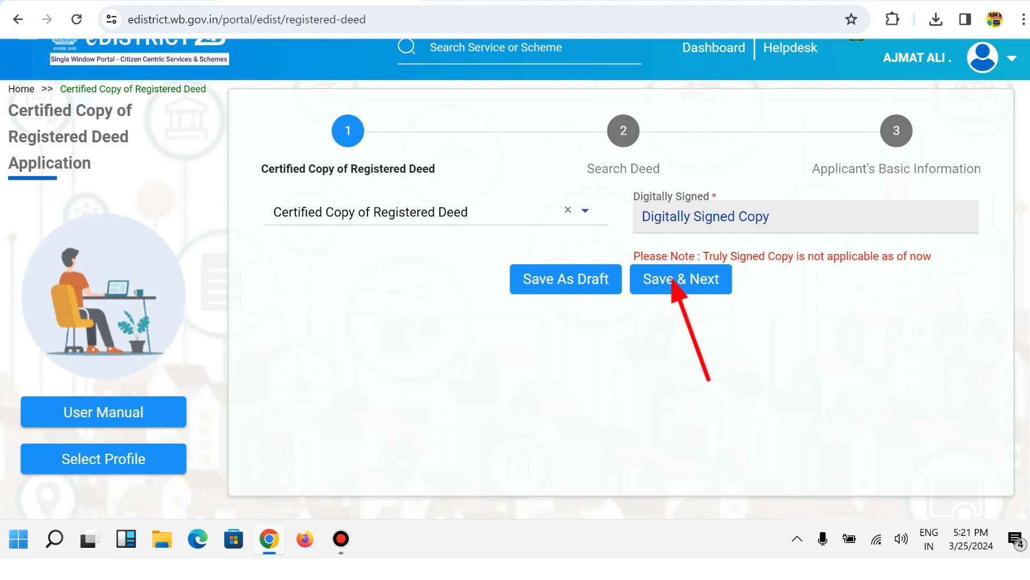
{"action": "left_click", "coordinate": [680, 279]}
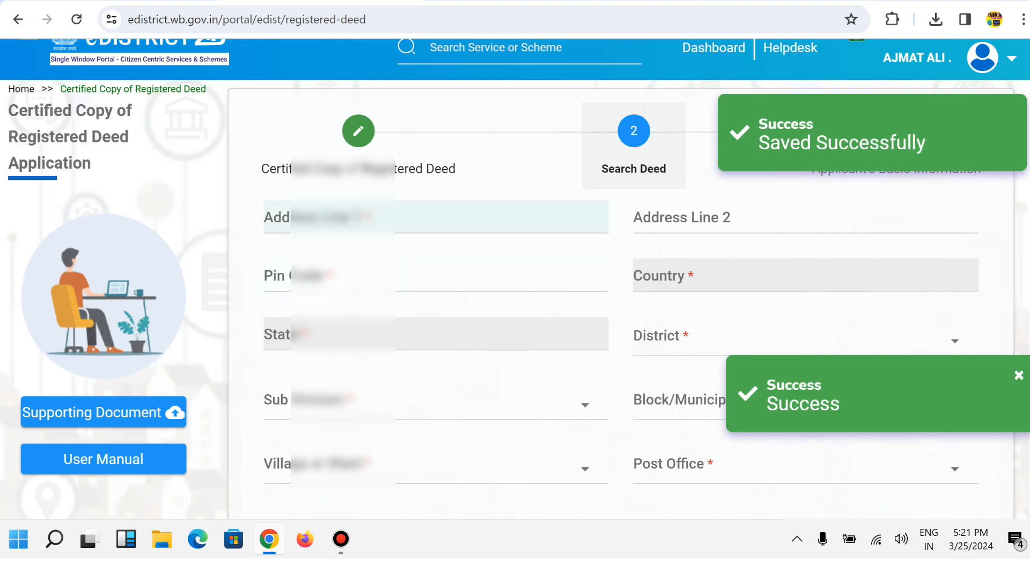
Step: Enter the first address line and the pin code in the Search Deed form
{"action": "left_click", "coordinate": [436, 216]}
{"action": "left_click", "coordinate": [751, 217]}
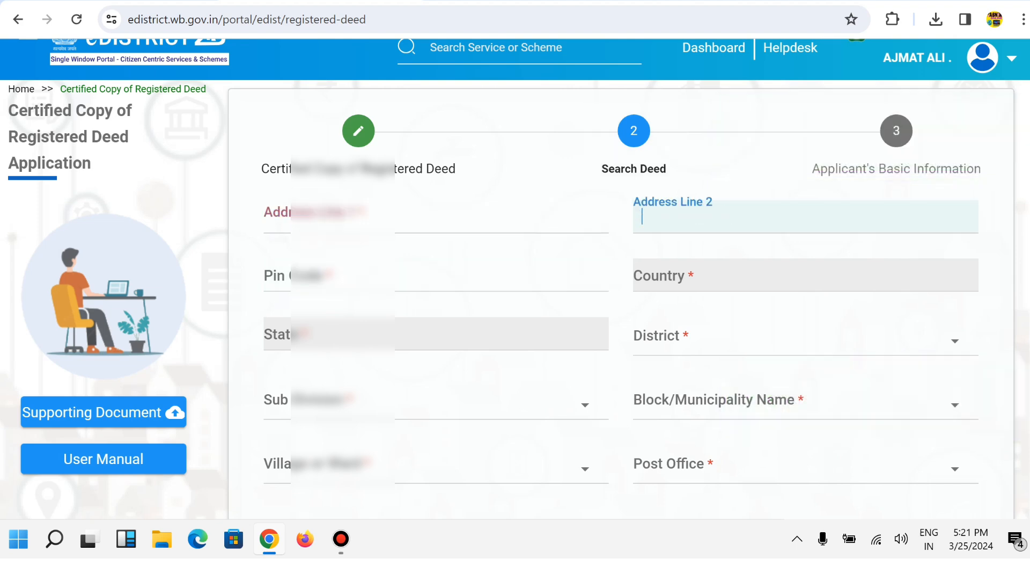
{"action": "left_click", "coordinate": [435, 217]}
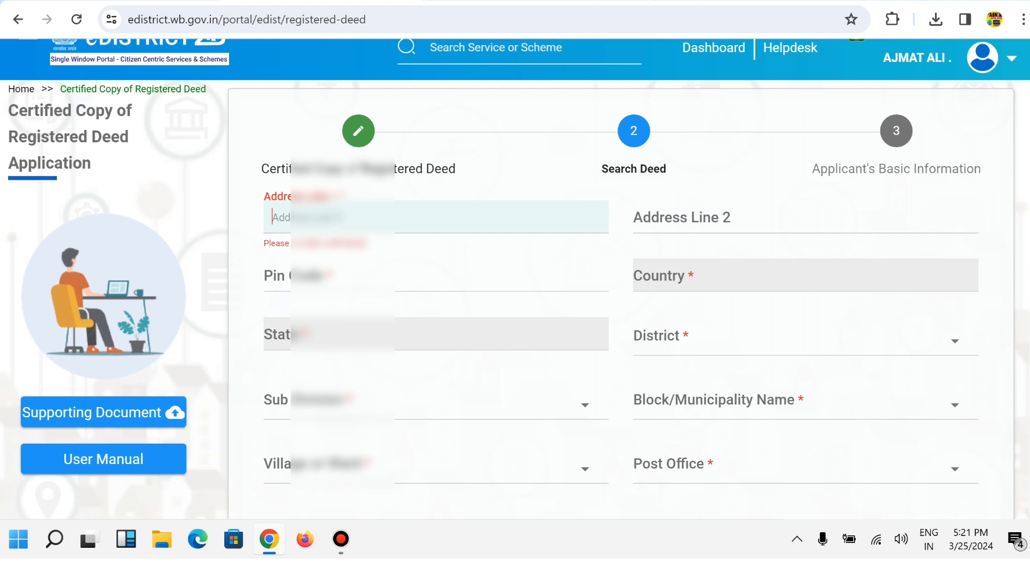
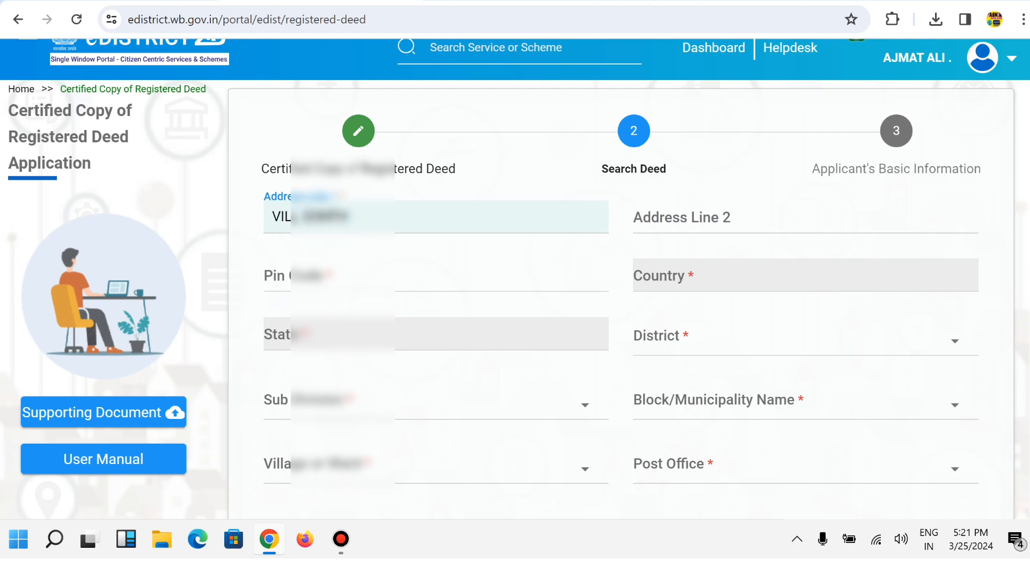
{"action": "left_click", "coordinate": [436, 276]}
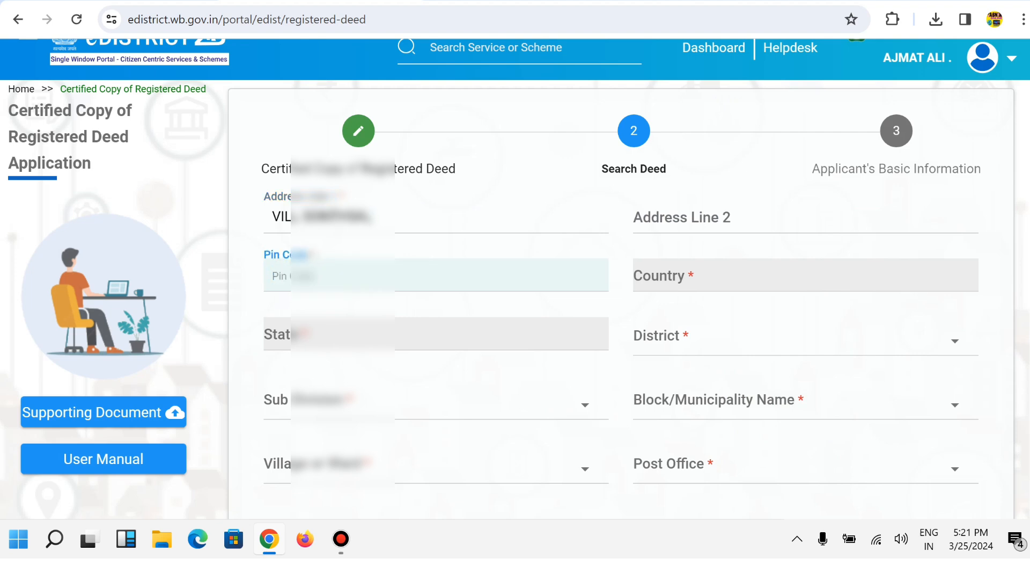
{"action": "type", "text": "73121"}
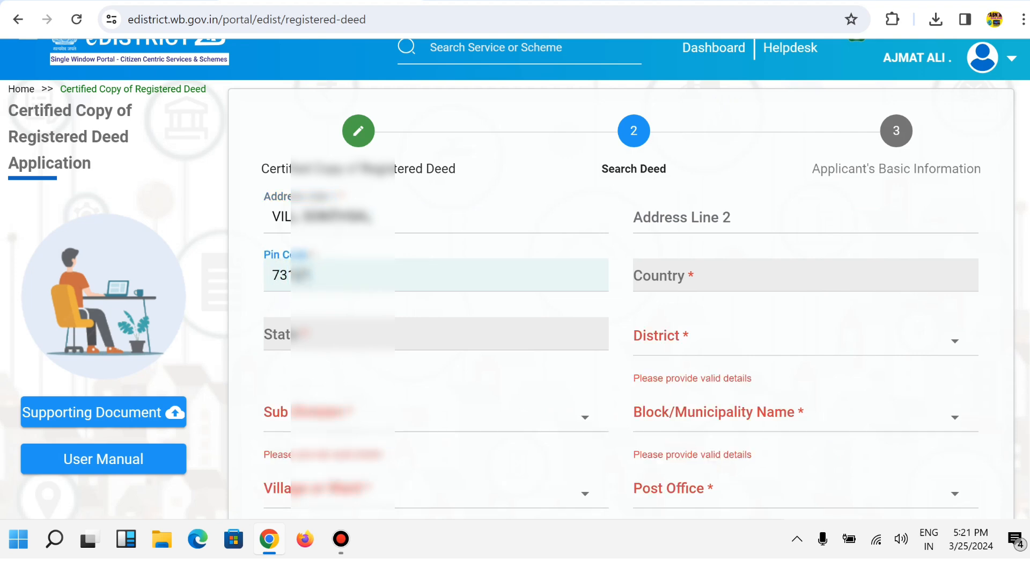
{"action": "type", "text": "6"}
{"action": "scroll", "coordinate": [622, 279], "scroll_direction": "down", "scroll_amount": 1}
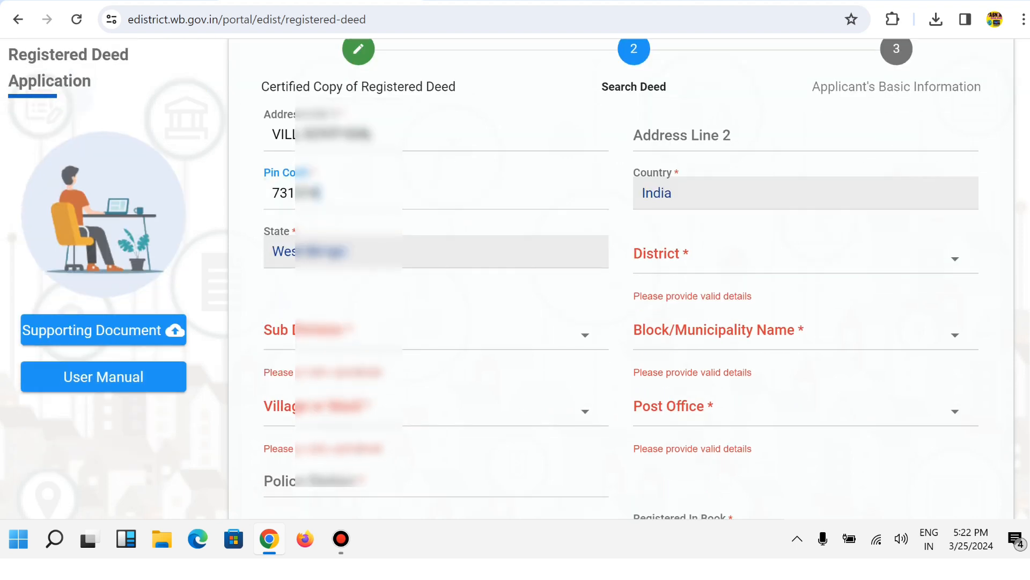
Step: Set District to Birbhum, with the second sub division and the first block listed
{"action": "left_click", "coordinate": [806, 257]}
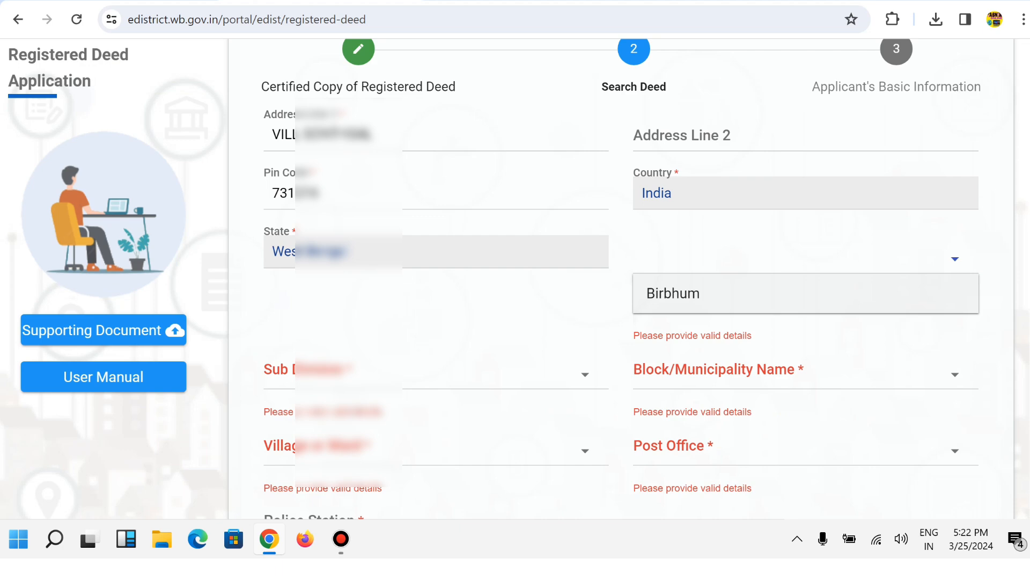
{"action": "left_click", "coordinate": [660, 293]}
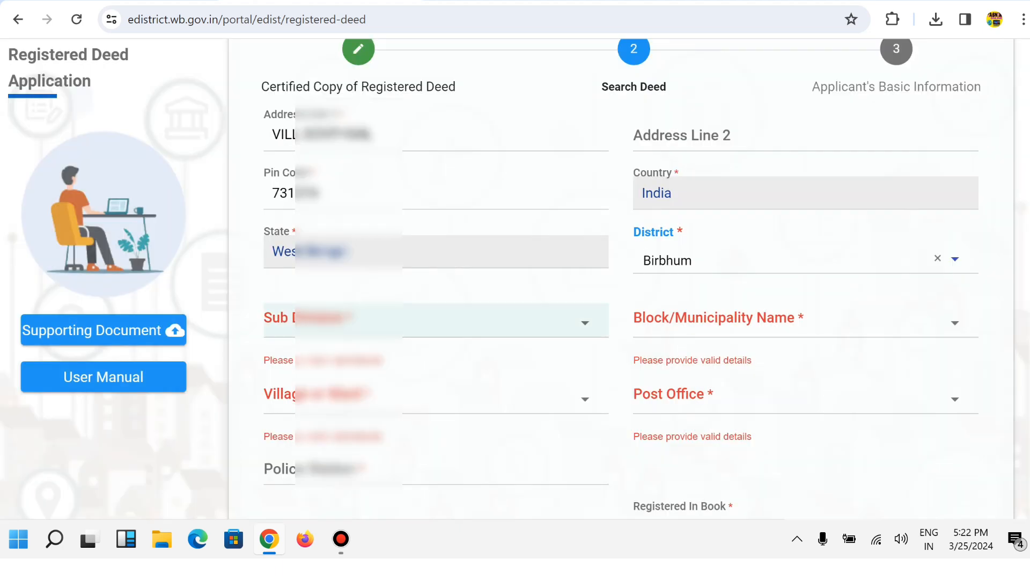
{"action": "scroll", "coordinate": [429, 319], "scroll_direction": "down", "scroll_amount": 3}
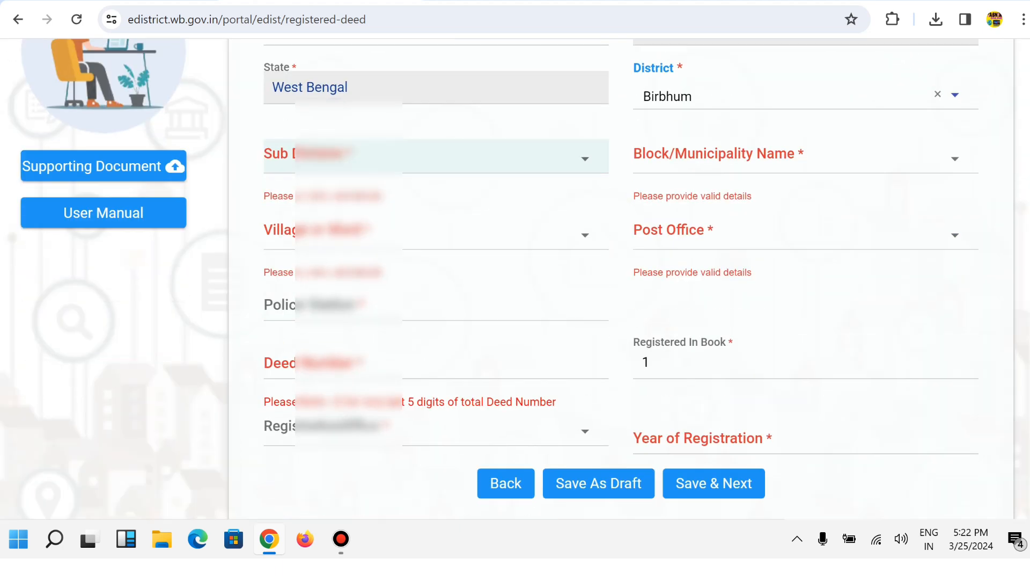
{"action": "left_click", "coordinate": [441, 157]}
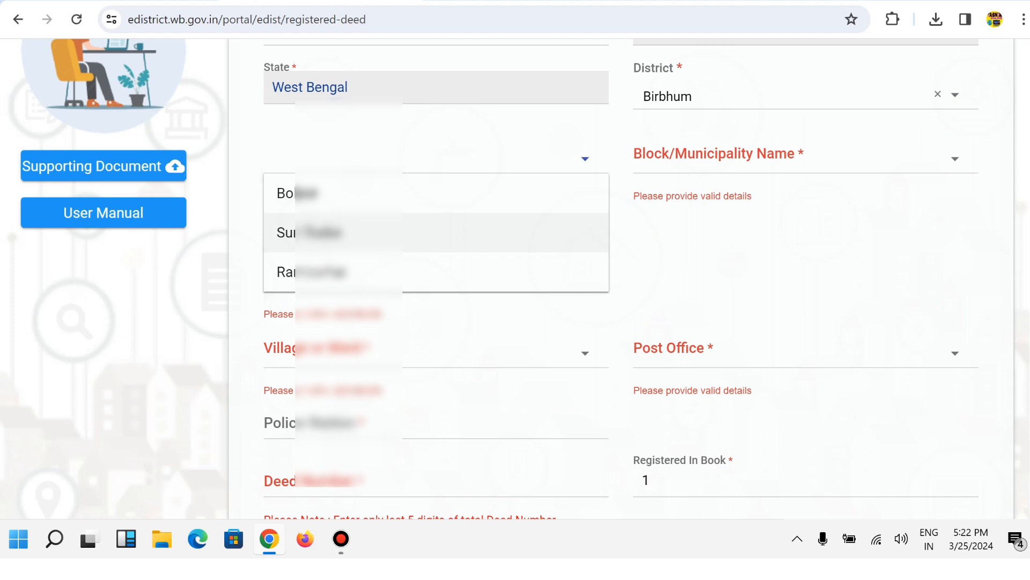
{"action": "left_click", "coordinate": [430, 232]}
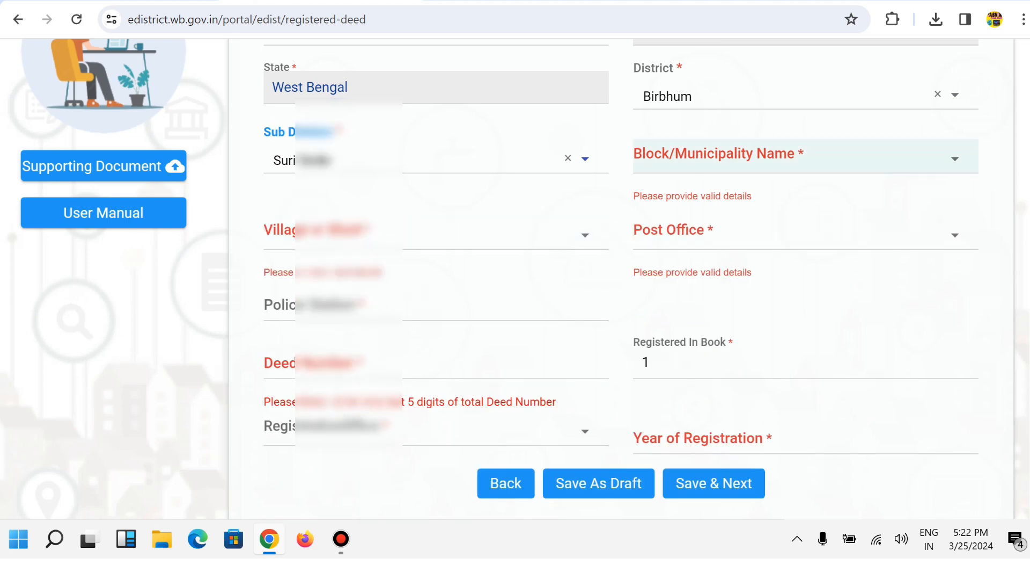
{"action": "left_click", "coordinate": [805, 157]}
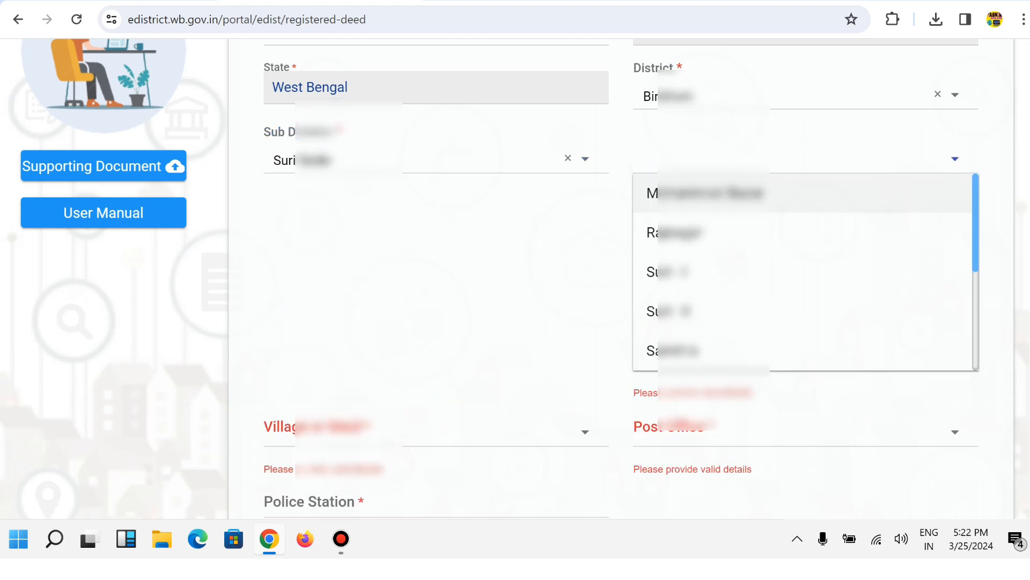
{"action": "left_click", "coordinate": [795, 193]}
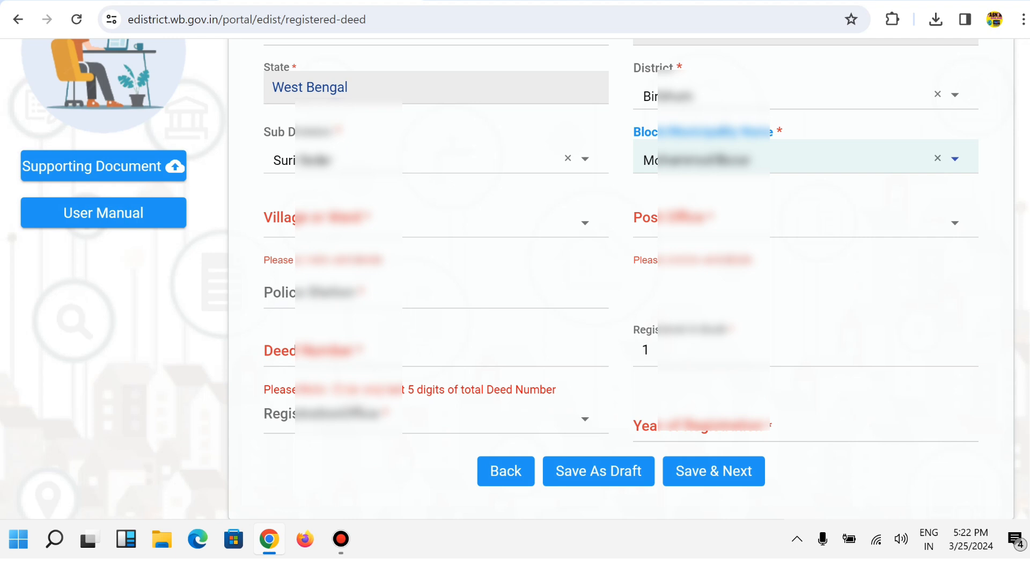
Step: Search and select the village/ward, then choose the first post office in the list
{"action": "left_click", "coordinate": [430, 220]}
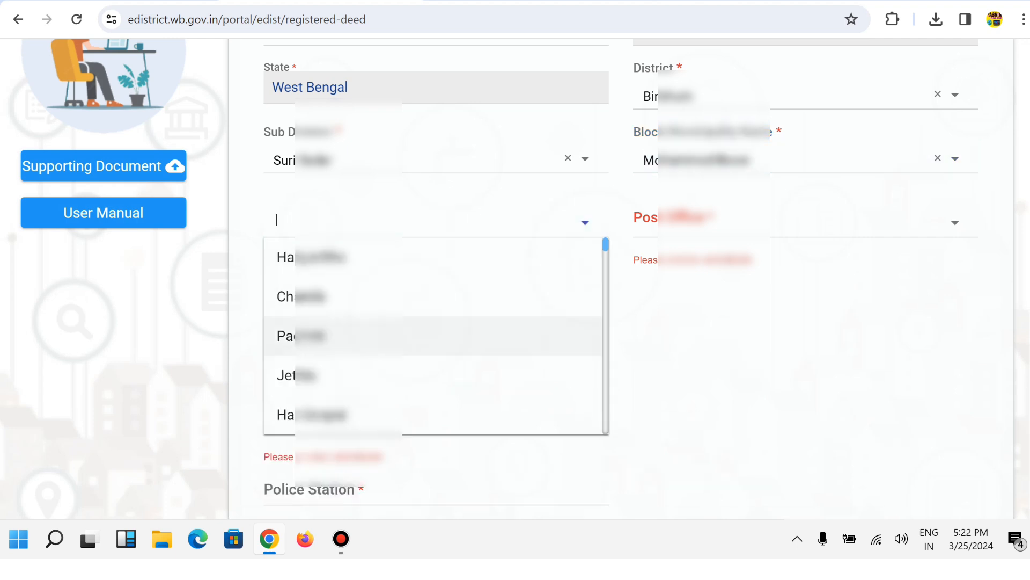
{"action": "type", "text": "so"}
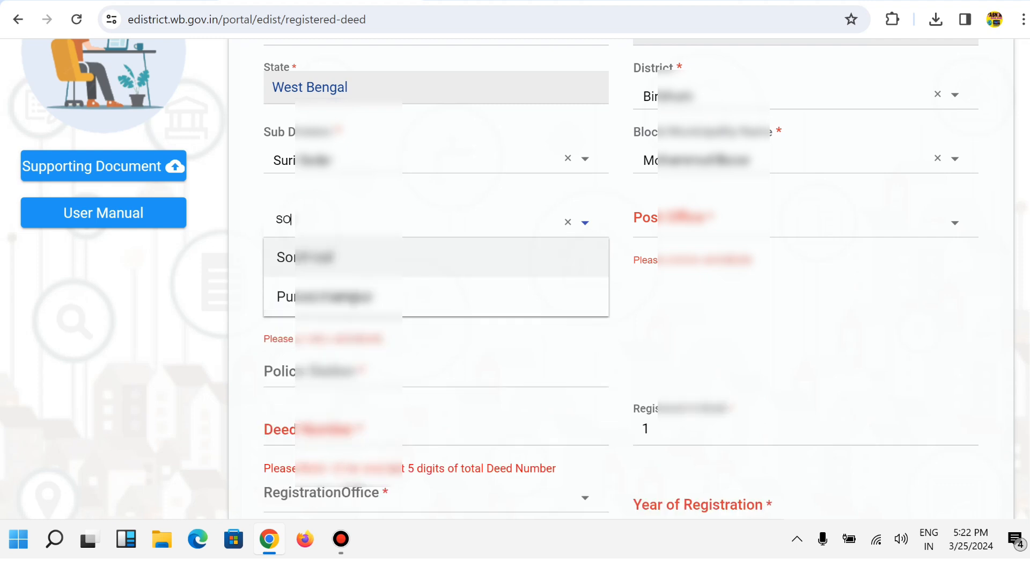
{"action": "type", "text": "NTH"}
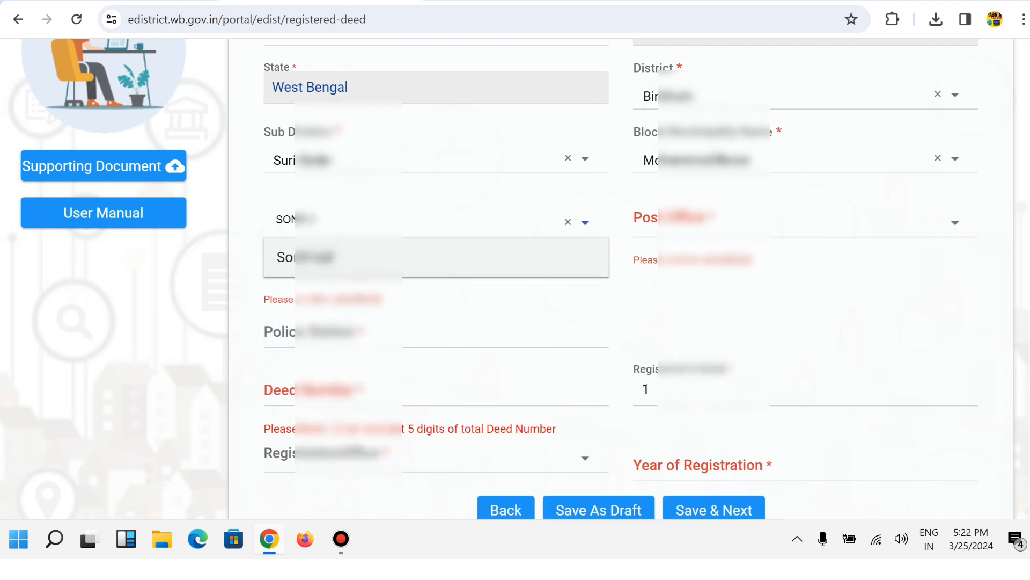
{"action": "key", "text": "Return"}
{"action": "key", "text": "Tab"}
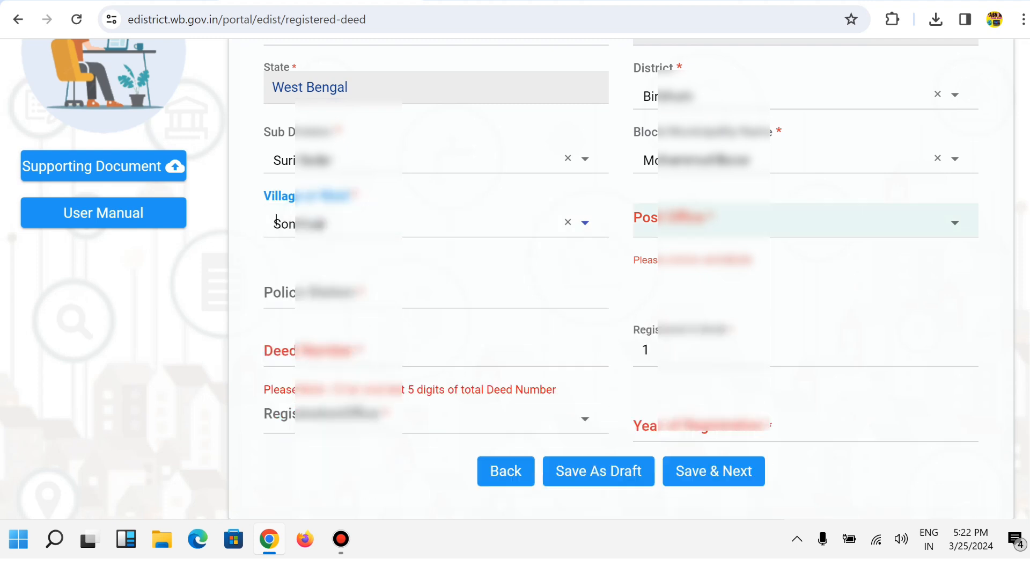
{"action": "left_click", "coordinate": [806, 221]}
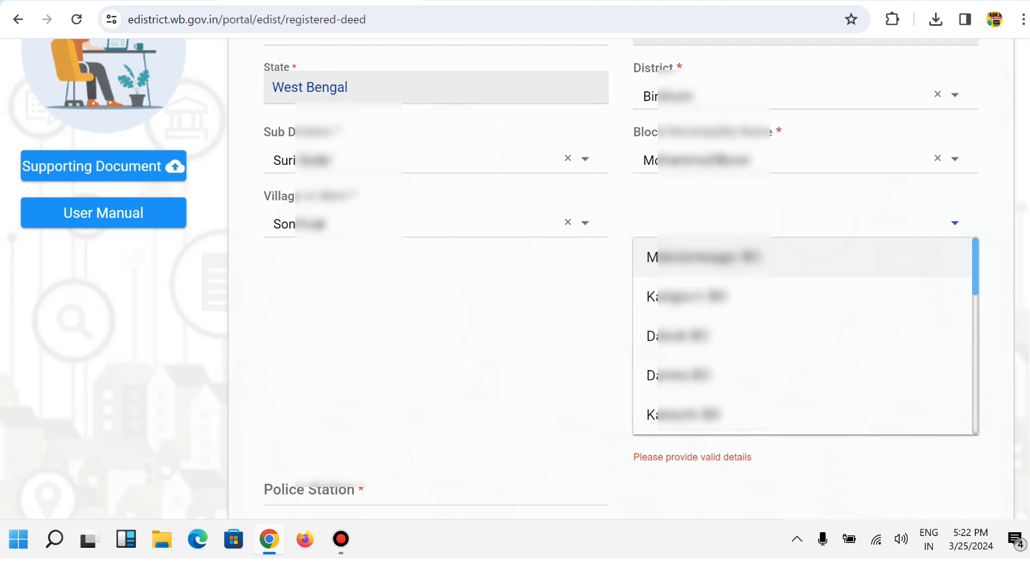
{"action": "key", "text": "Return"}
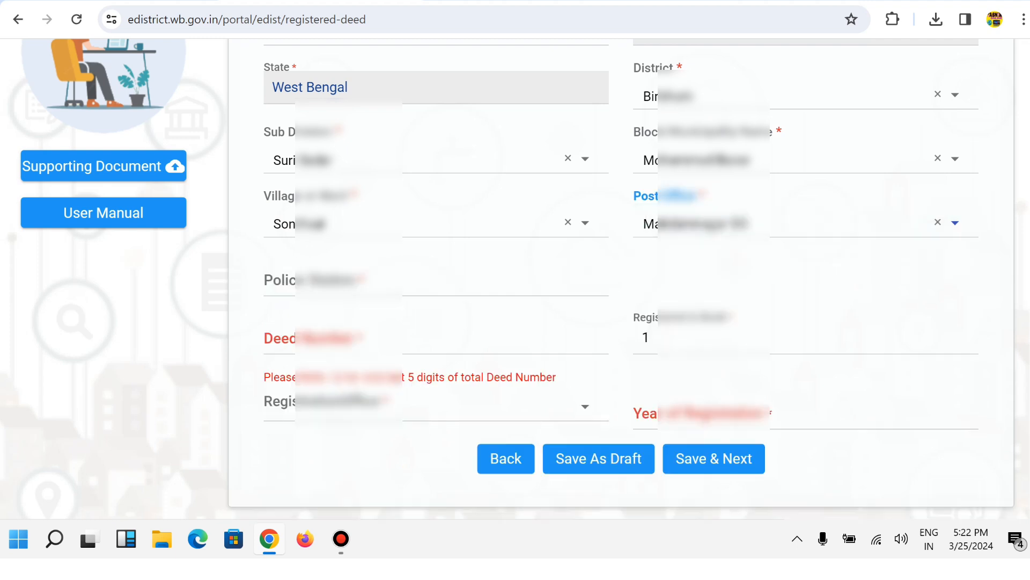
{"action": "key", "text": "Tab"}
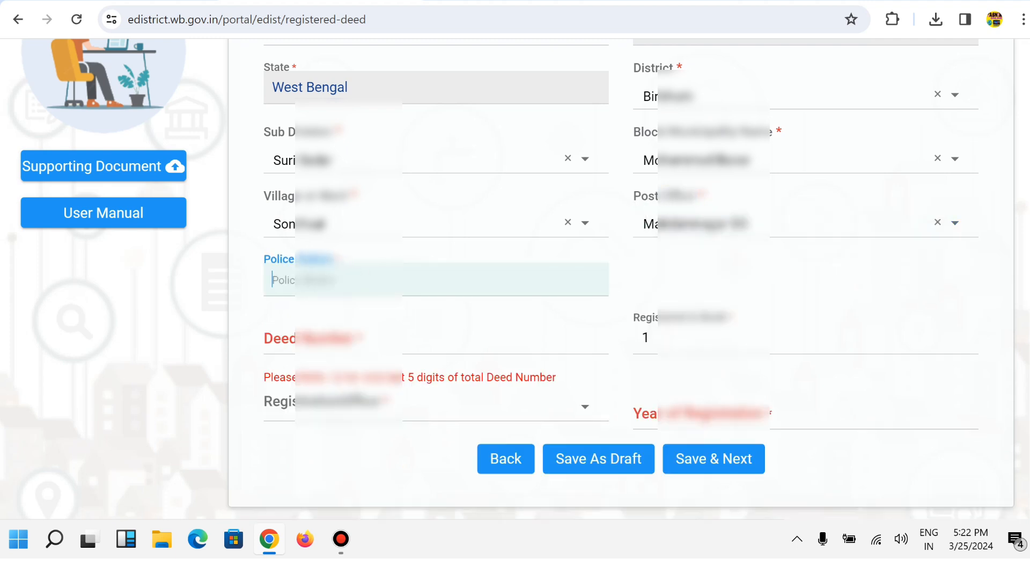
Step: Enter MD BAZAR as the police station and fill in the deed number
{"action": "type", "text": "MD"}
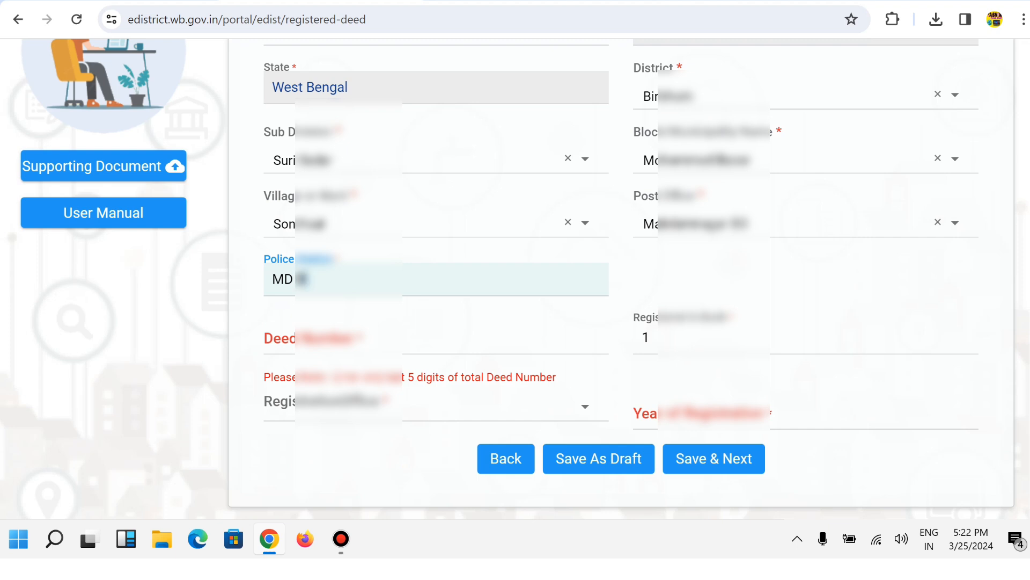
{"action": "type", "text": " BAZAR"}
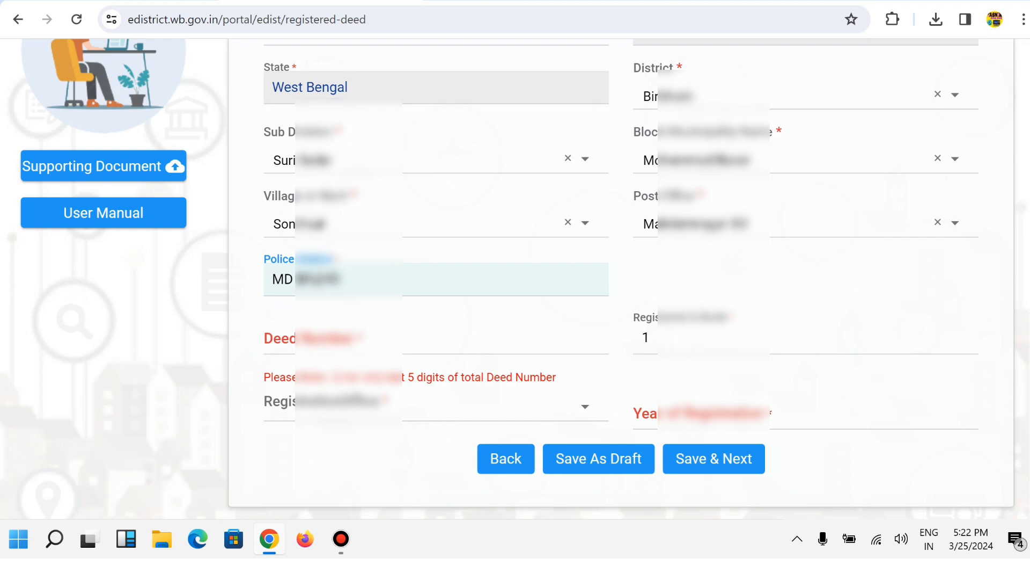
{"action": "key", "text": "Tab"}
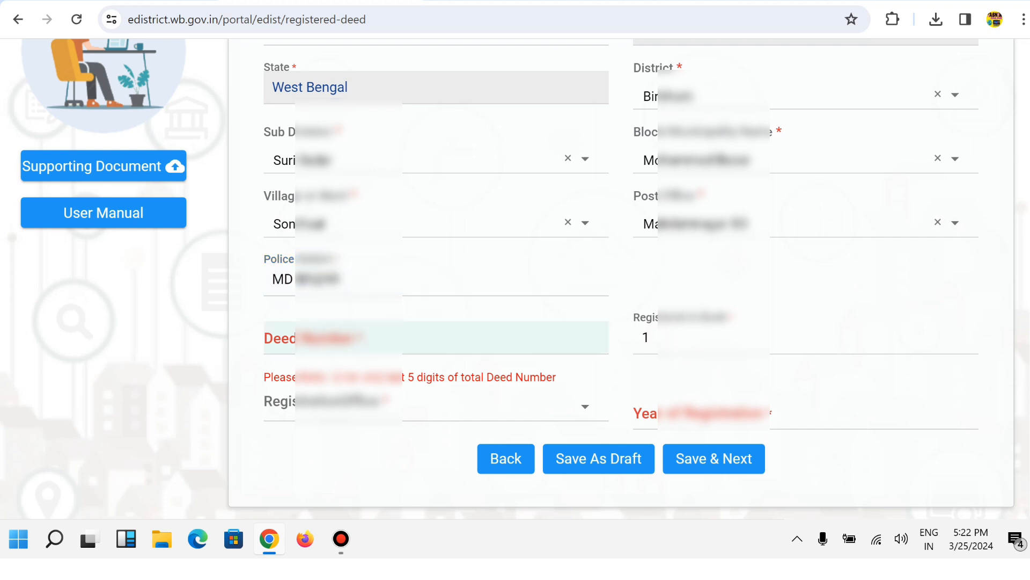
{"action": "left_click", "coordinate": [343, 338]}
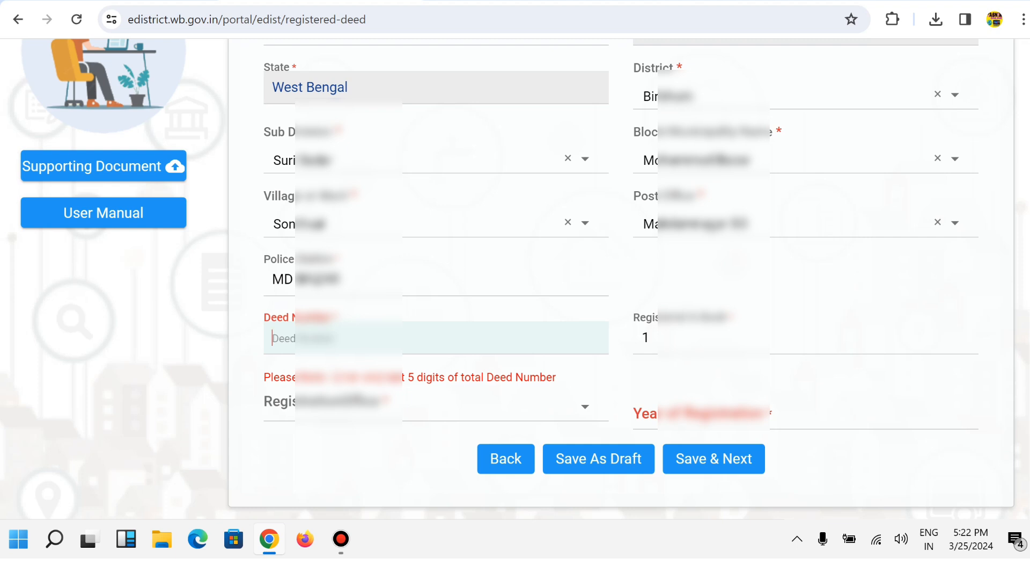
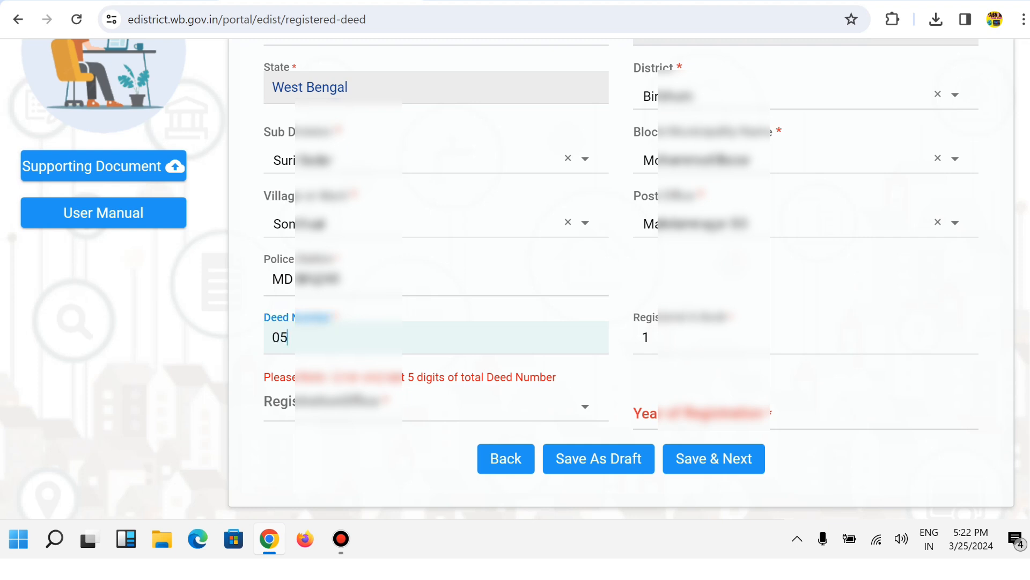
{"action": "left_click", "coordinate": [639, 376]}
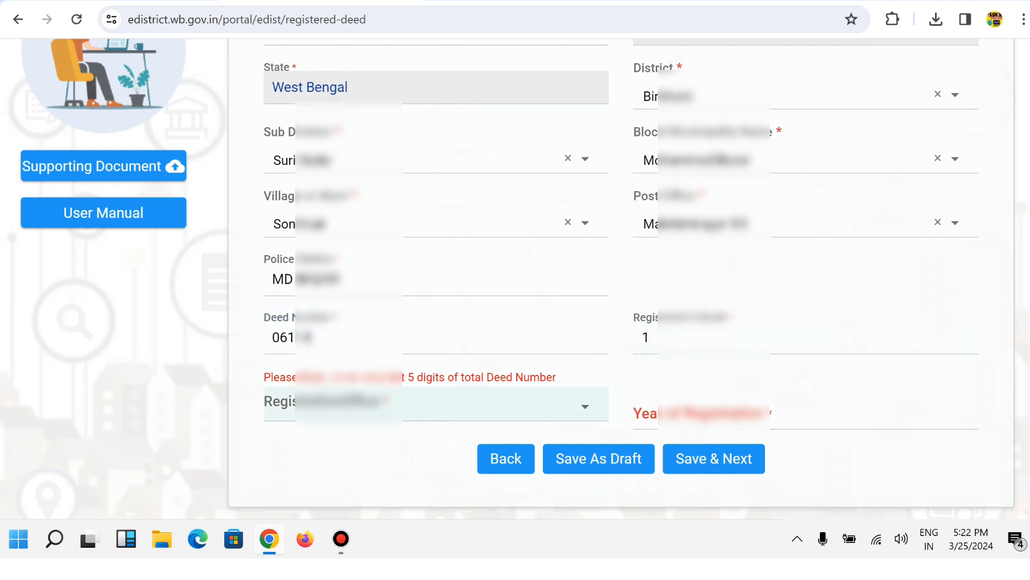
Step: Choose the Registration Office from its dropdown and start entering the year of registration
{"action": "left_click", "coordinate": [436, 405]}
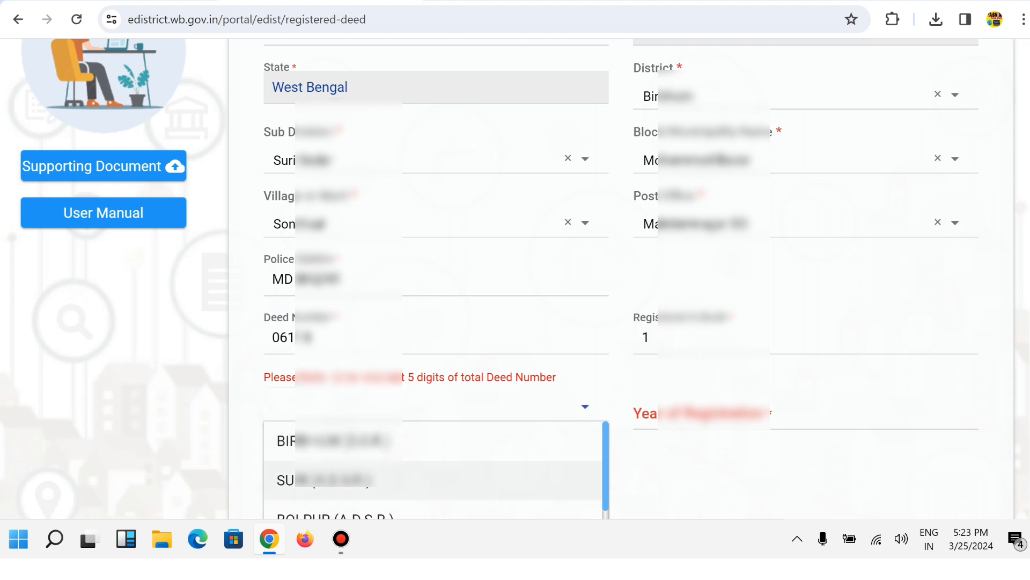
{"action": "key", "text": "Return"}
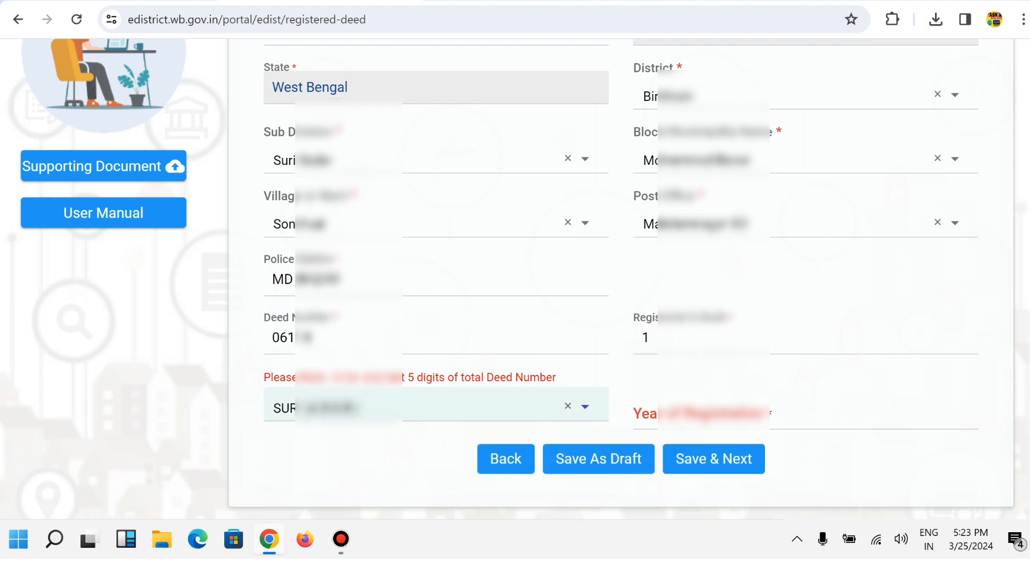
{"action": "left_click", "coordinate": [714, 412]}
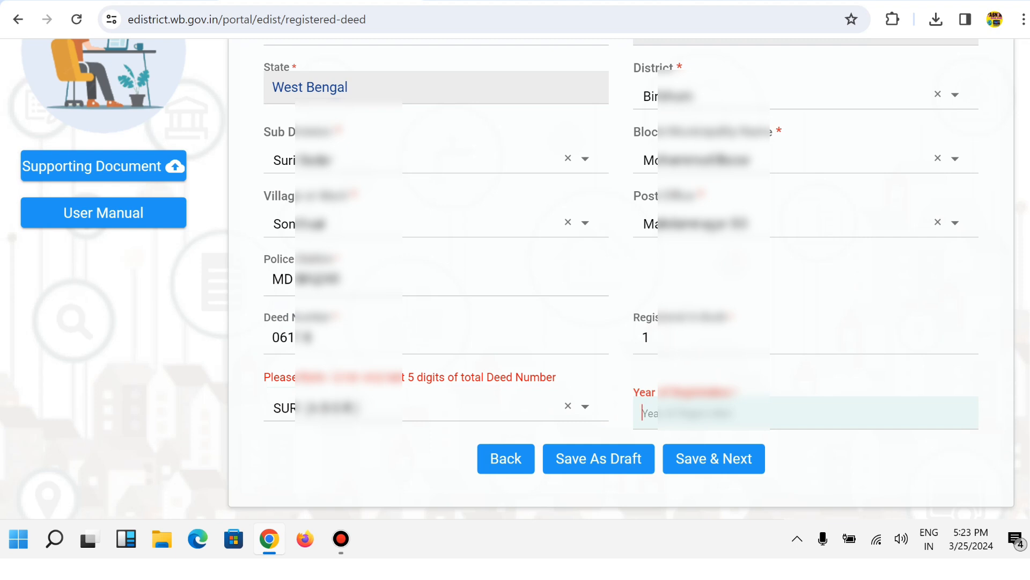
{"action": "type", "text": "20"}
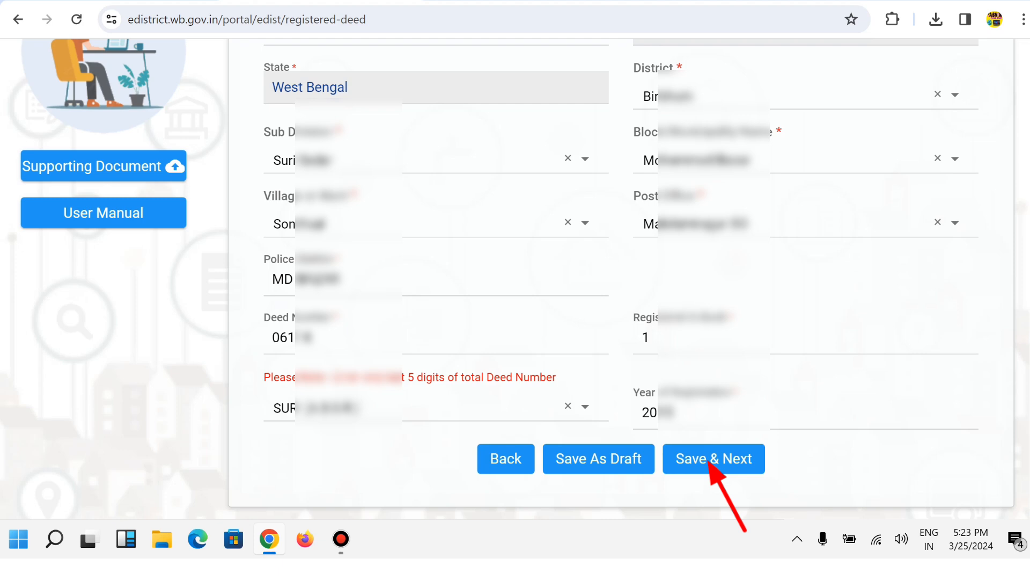
Step: Save the deed details, then set salutation Mr. and enter the applicant's first and last name
{"action": "left_click", "coordinate": [711, 460]}
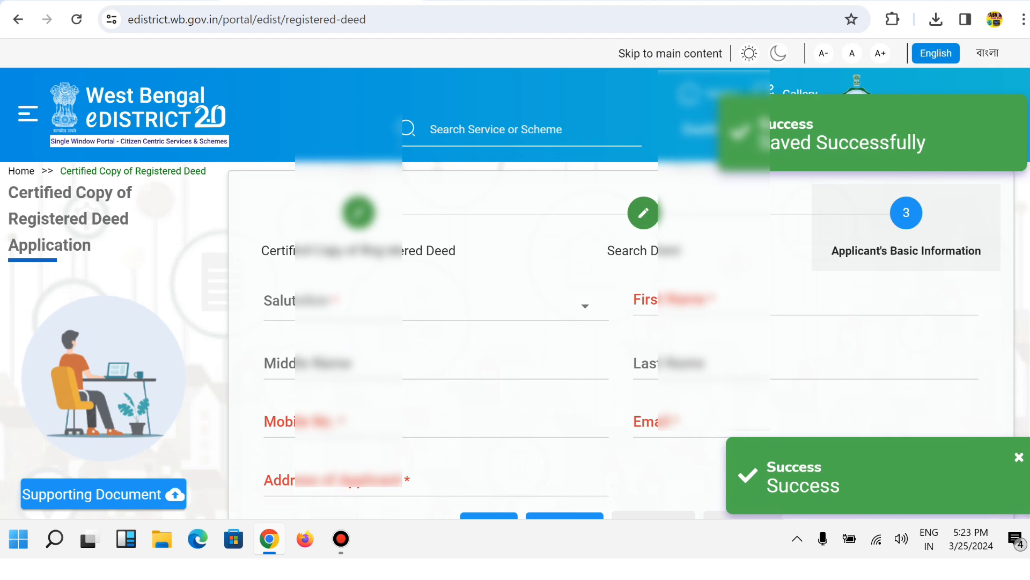
{"action": "scroll", "coordinate": [434, 322], "scroll_direction": "down", "scroll_amount": 3}
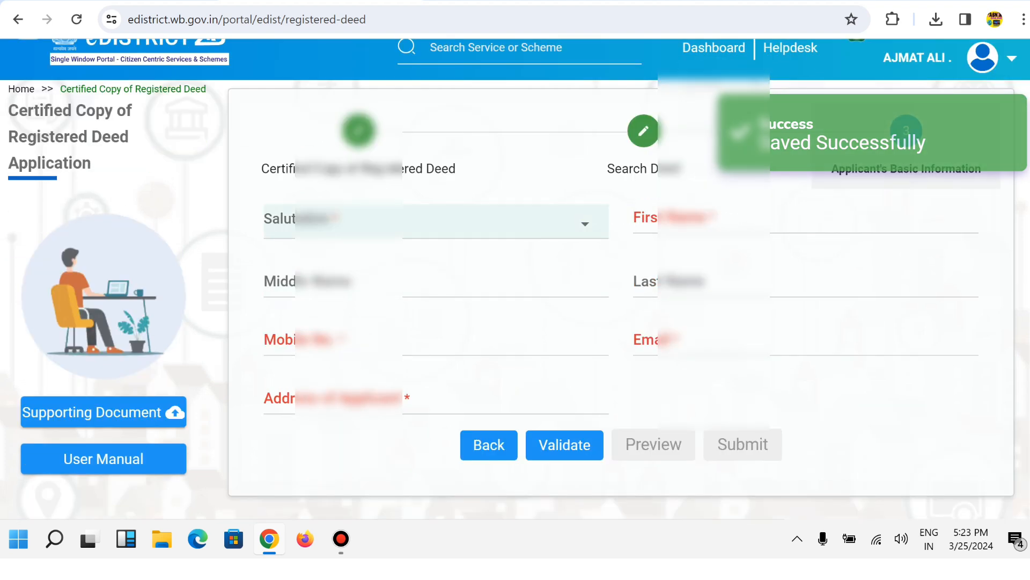
{"action": "left_click", "coordinate": [435, 221]}
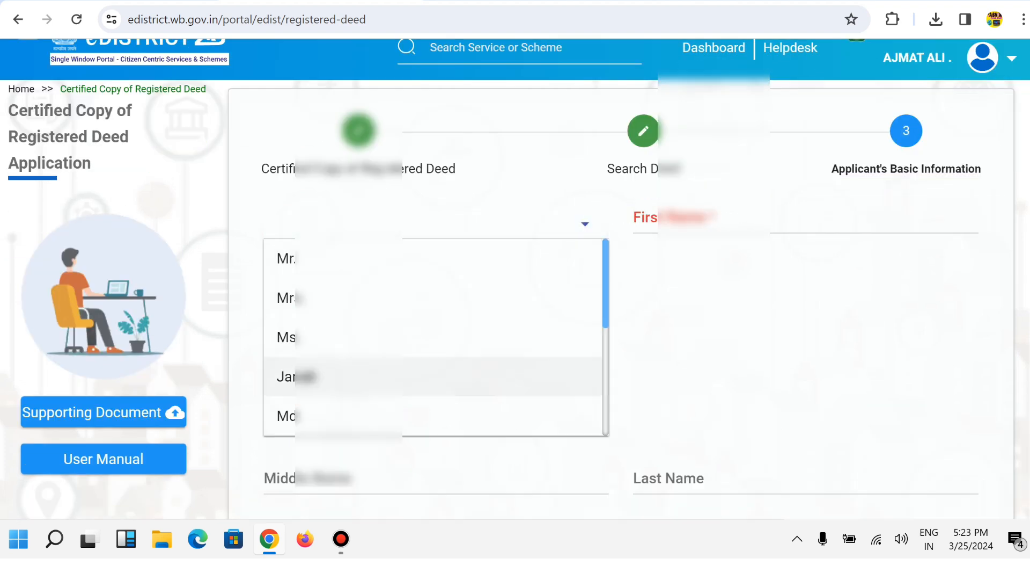
{"action": "left_click", "coordinate": [433, 258]}
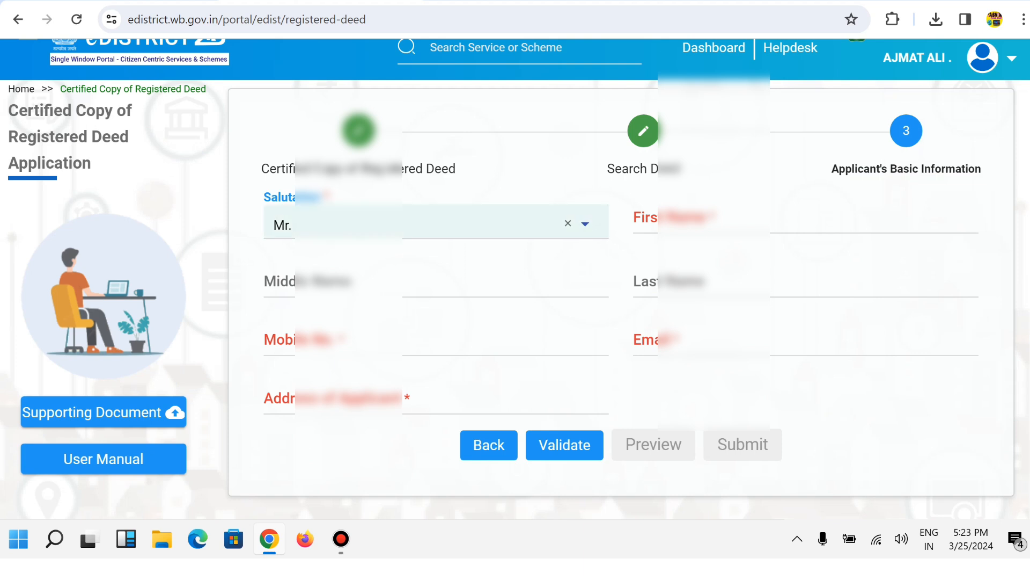
{"action": "key", "text": "Tab"}
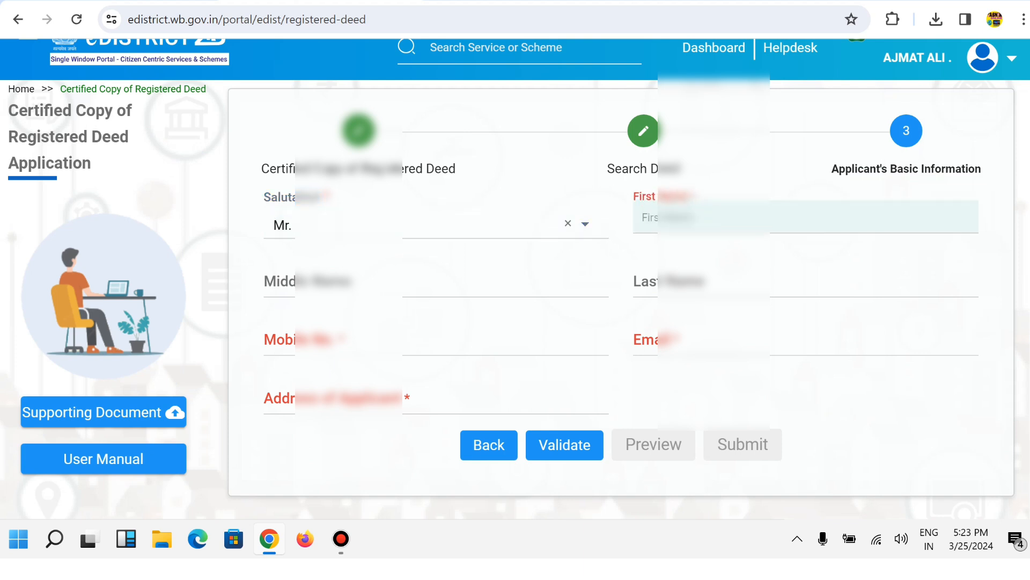
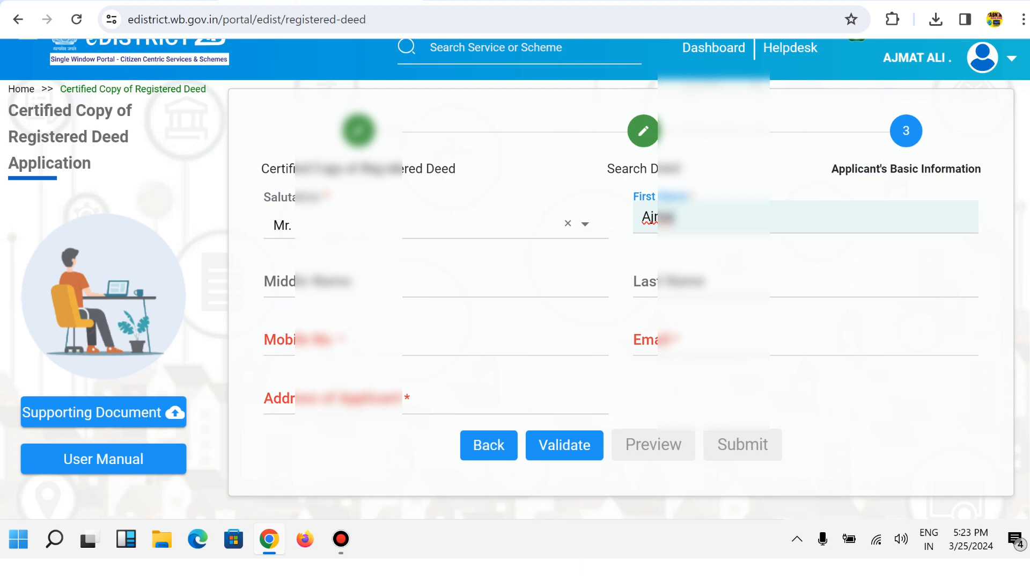
{"action": "left_click", "coordinate": [703, 281]}
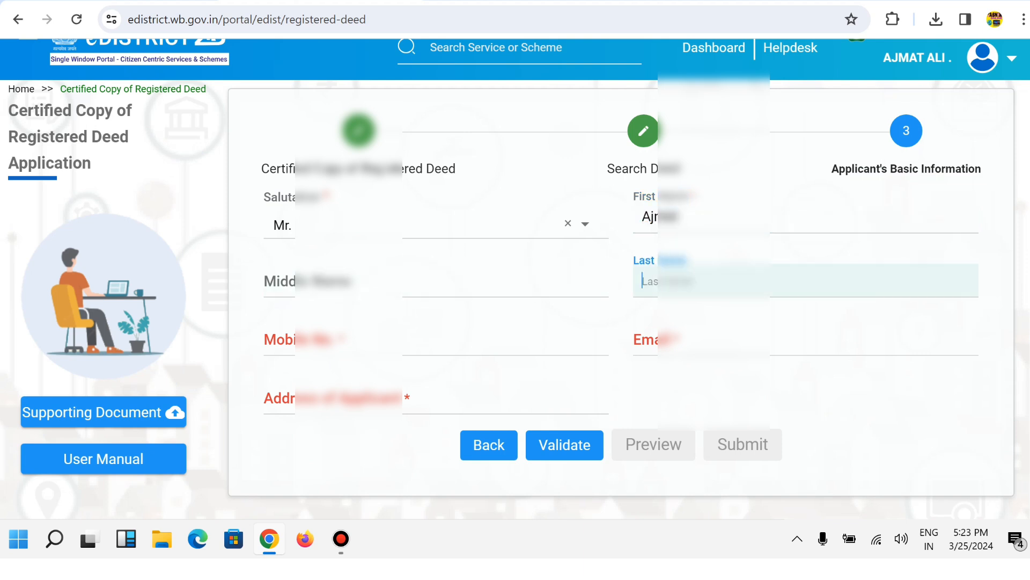
Step: Fill in the applicant's mobile number, e-mail address and postal address
{"action": "key", "text": "Tab"}
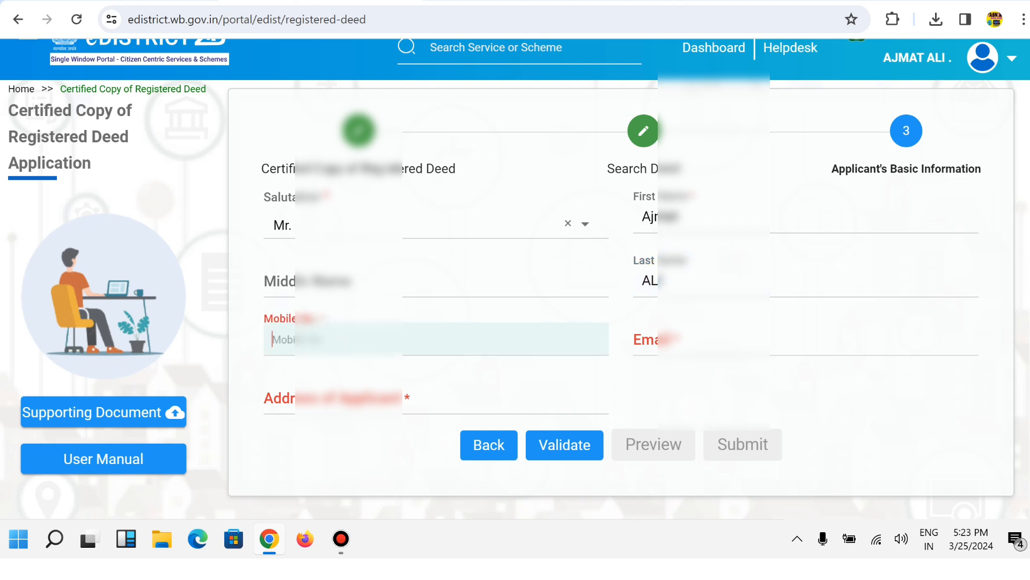
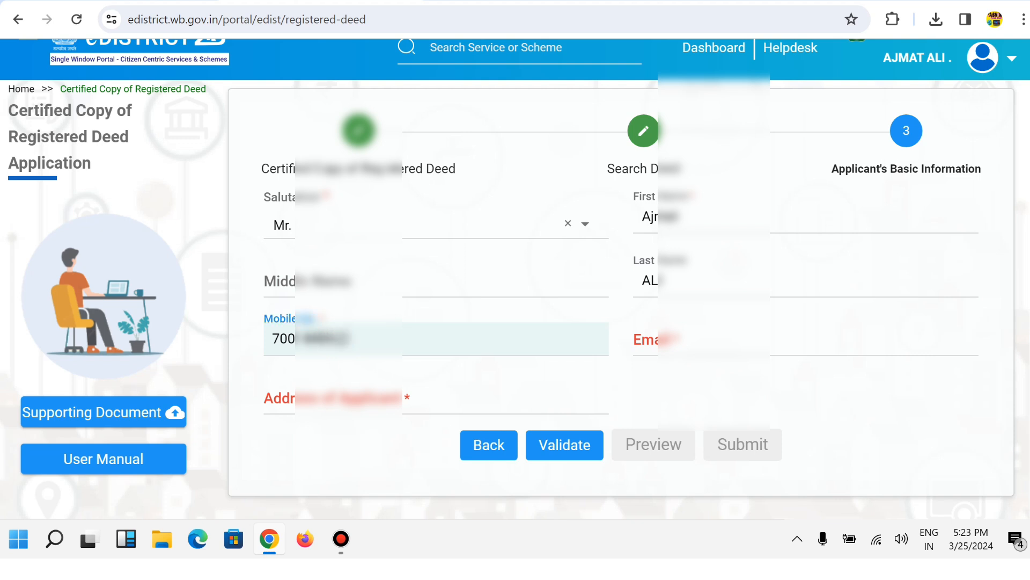
{"action": "left_click", "coordinate": [752, 339]}
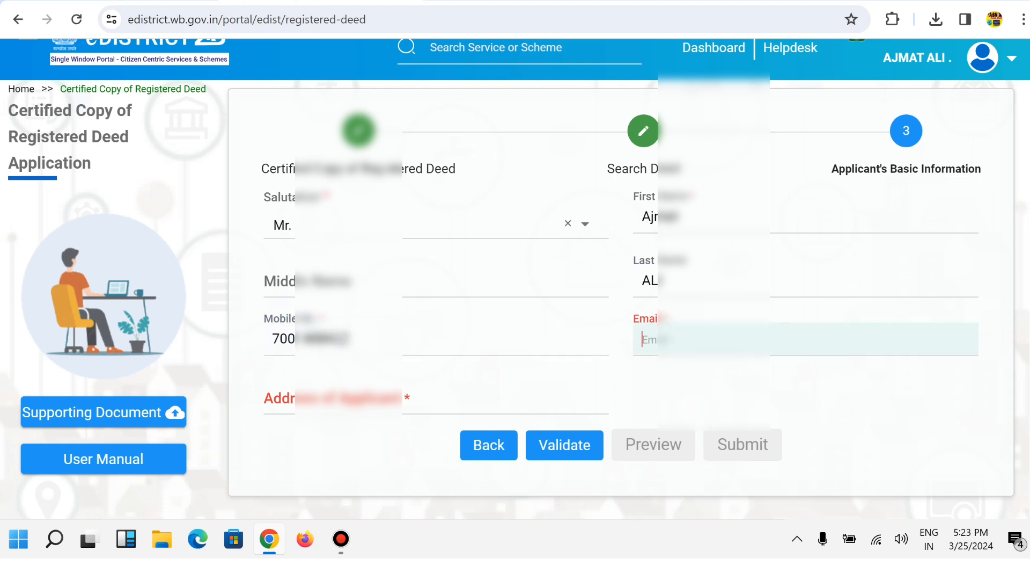
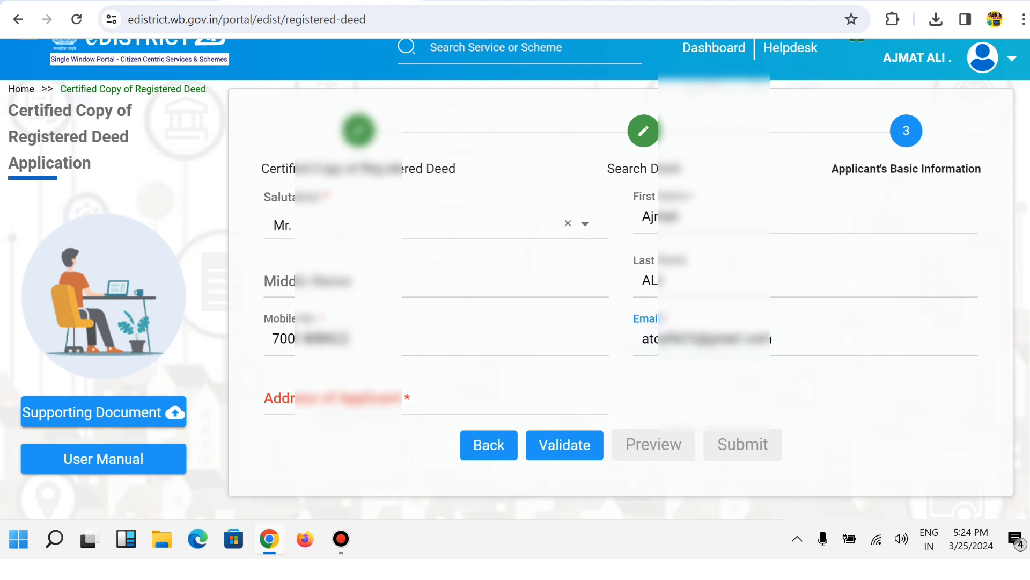
{"action": "left_click", "coordinate": [349, 397]}
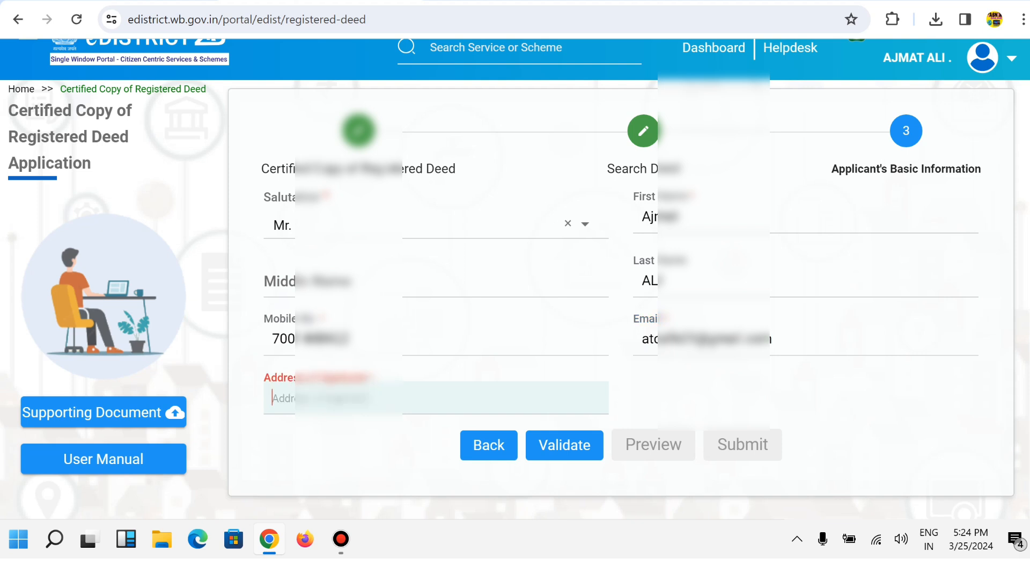
{"action": "type", "text": "Sona"}
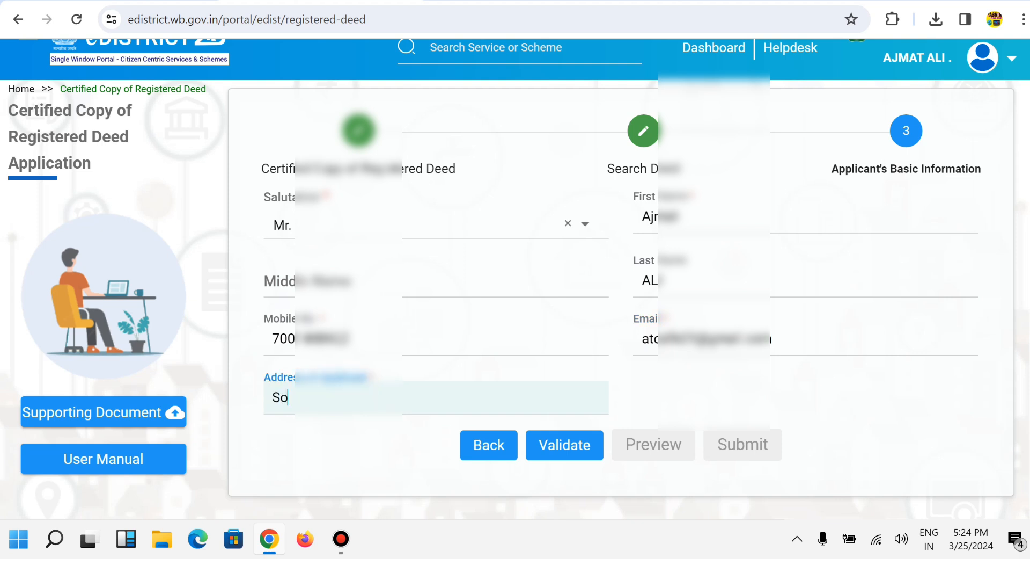
{"action": "type", "text": "al"}
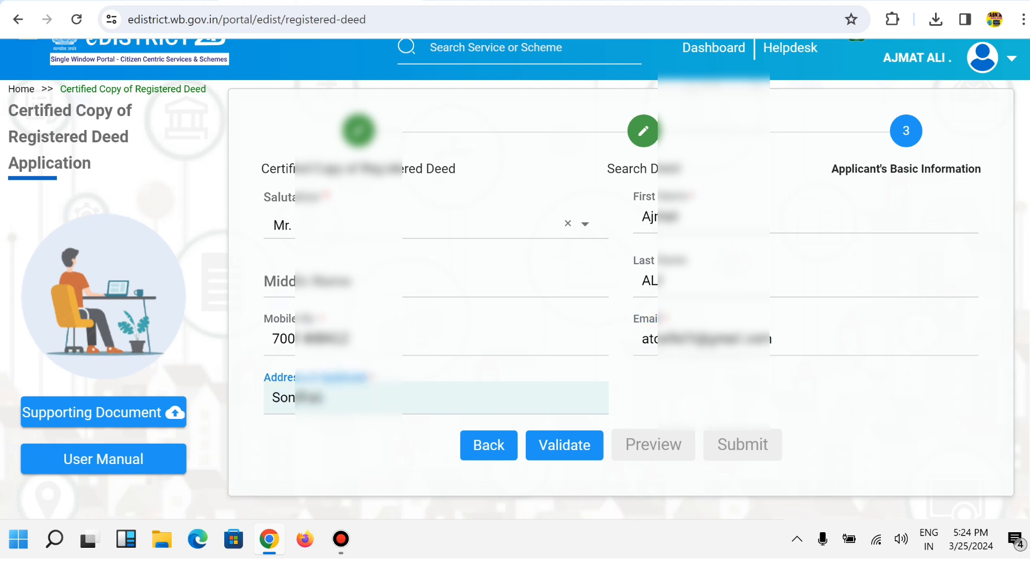
{"action": "left_click", "coordinate": [376, 456]}
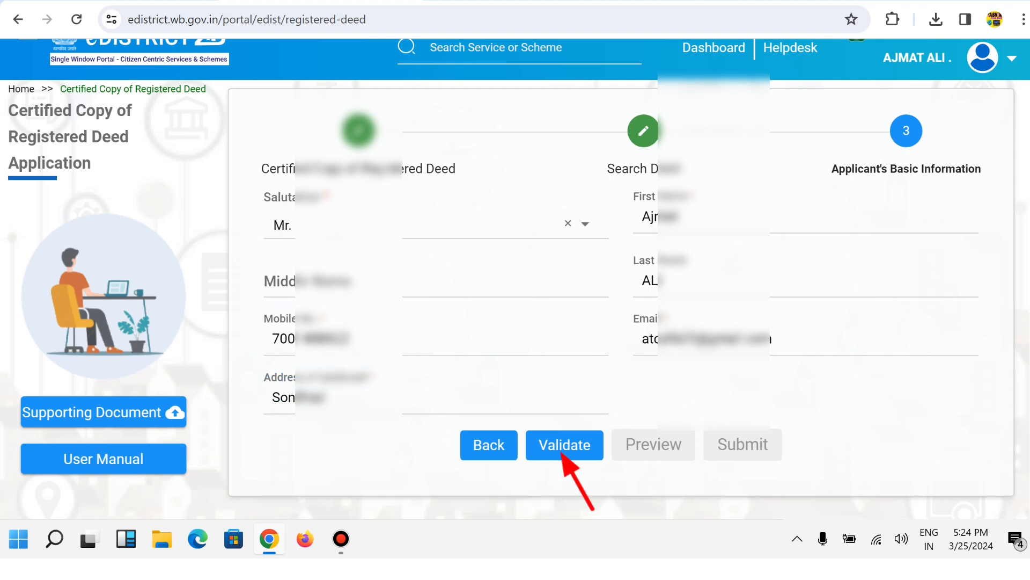
Step: Validate the applicant details and acknowledge the validation success message
{"action": "left_click", "coordinate": [565, 444]}
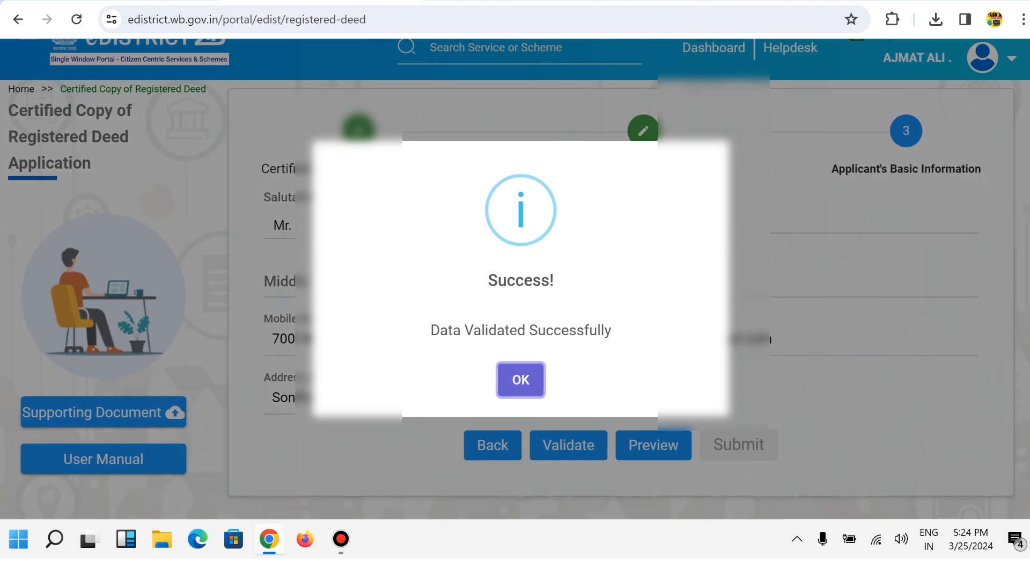
{"action": "left_click", "coordinate": [520, 379]}
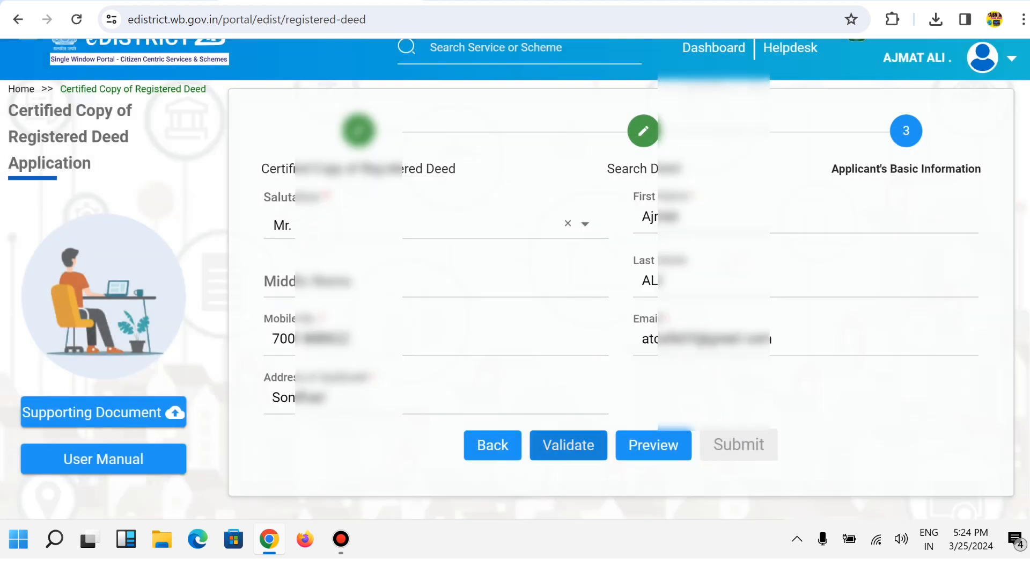
{"action": "scroll", "coordinate": [805, 305], "scroll_direction": "up", "scroll_amount": 1}
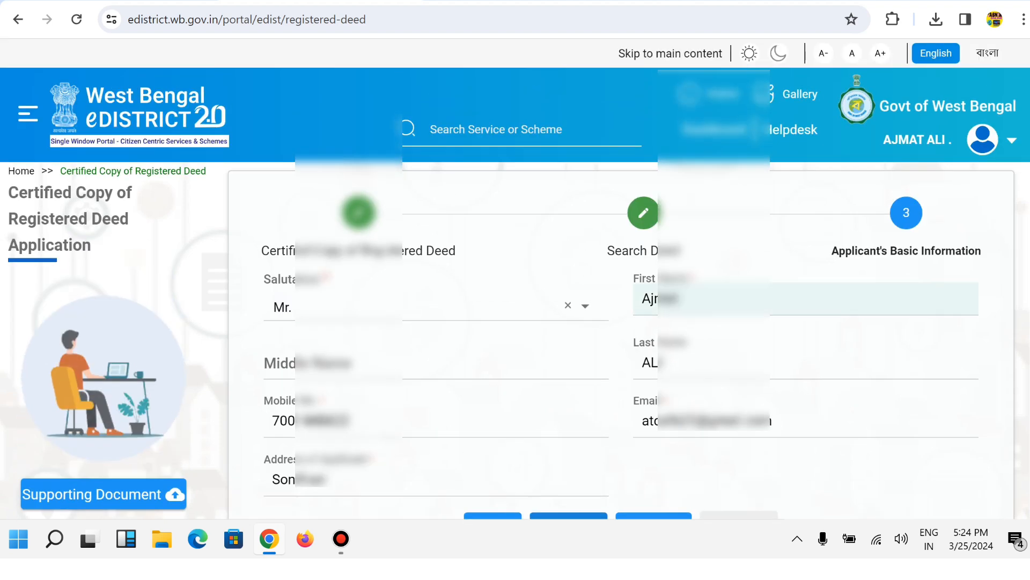
{"action": "scroll", "coordinate": [805, 305], "scroll_direction": "down", "scroll_amount": 1}
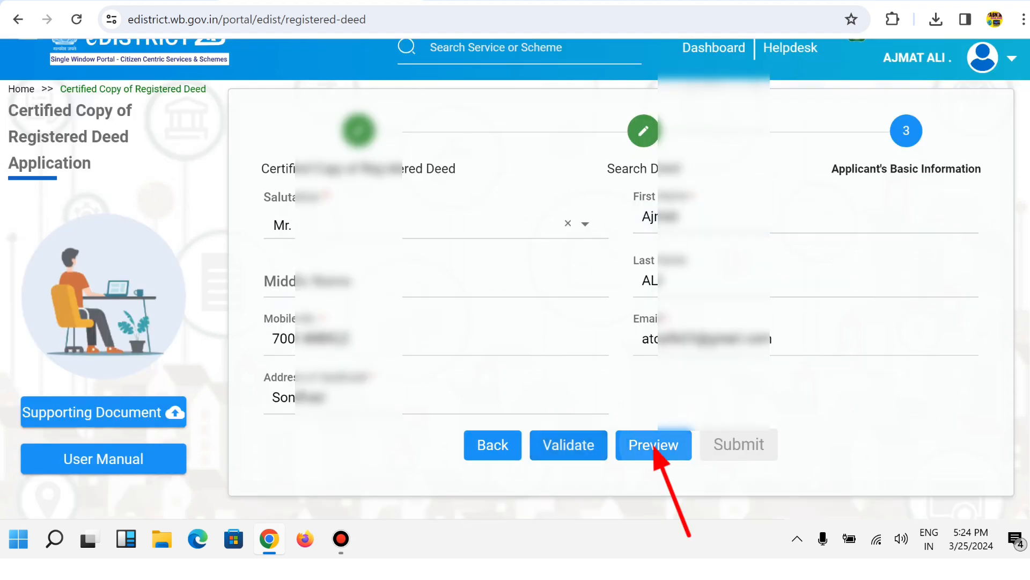
Step: Review the one-page application PDF preview, then close it
{"action": "left_click", "coordinate": [654, 445]}
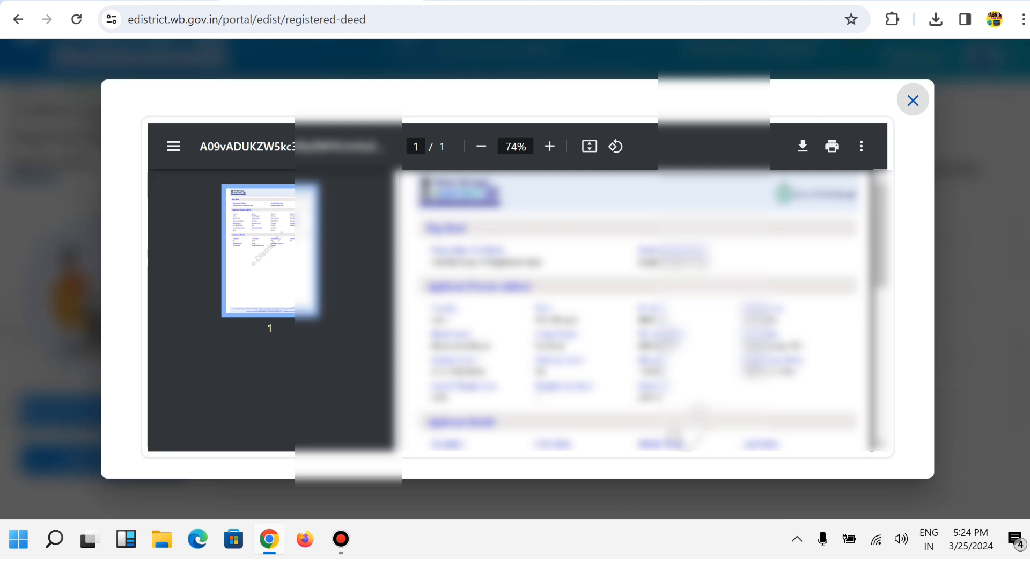
{"action": "scroll", "coordinate": [639, 311], "scroll_direction": "down", "scroll_amount": 5}
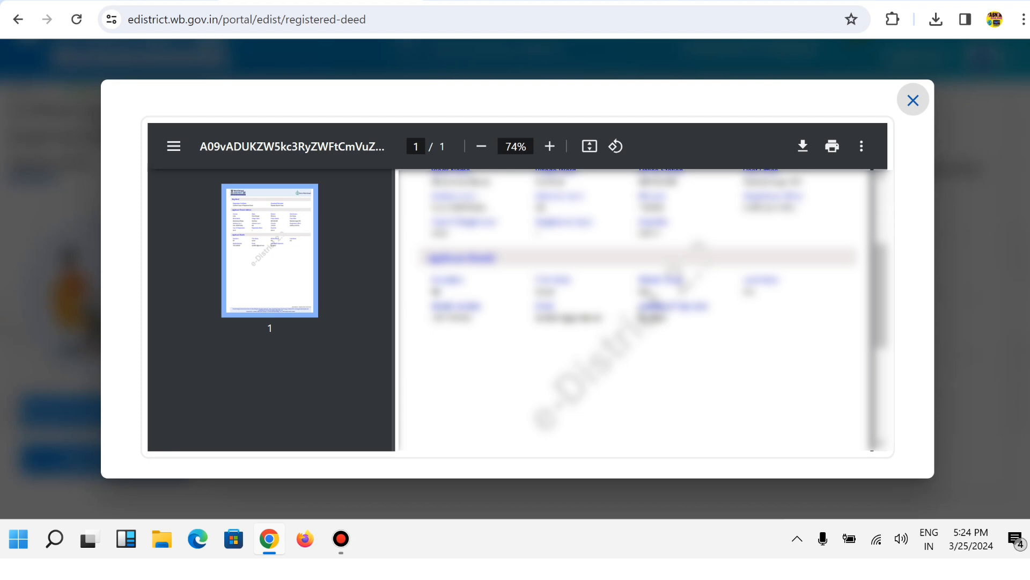
{"action": "left_click", "coordinate": [914, 100]}
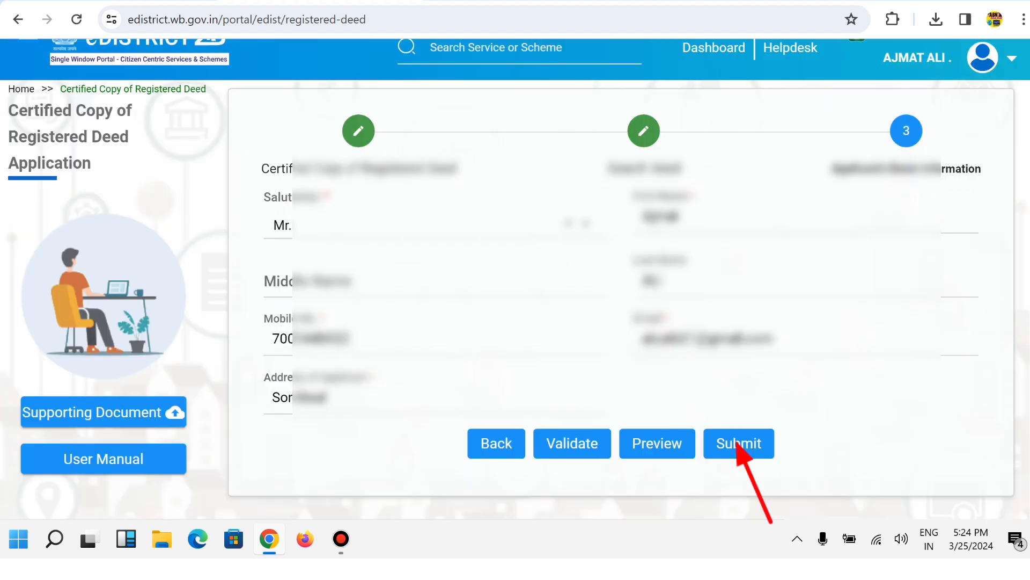
Step: Submit the deed copy application and pay the ₹108 fee through GRIPS 2.0
{"action": "left_click", "coordinate": [738, 443]}
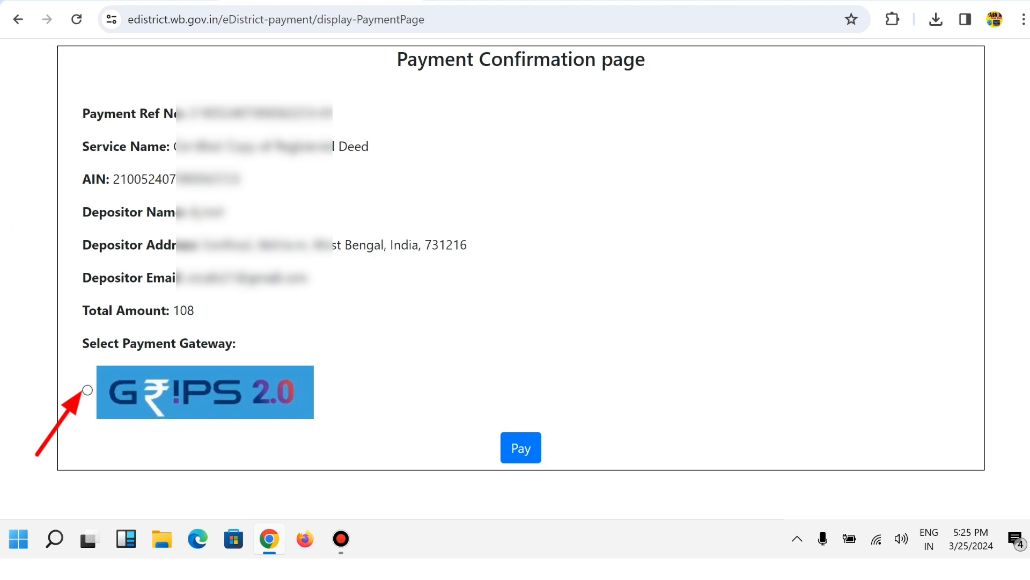
{"action": "left_click", "coordinate": [88, 390]}
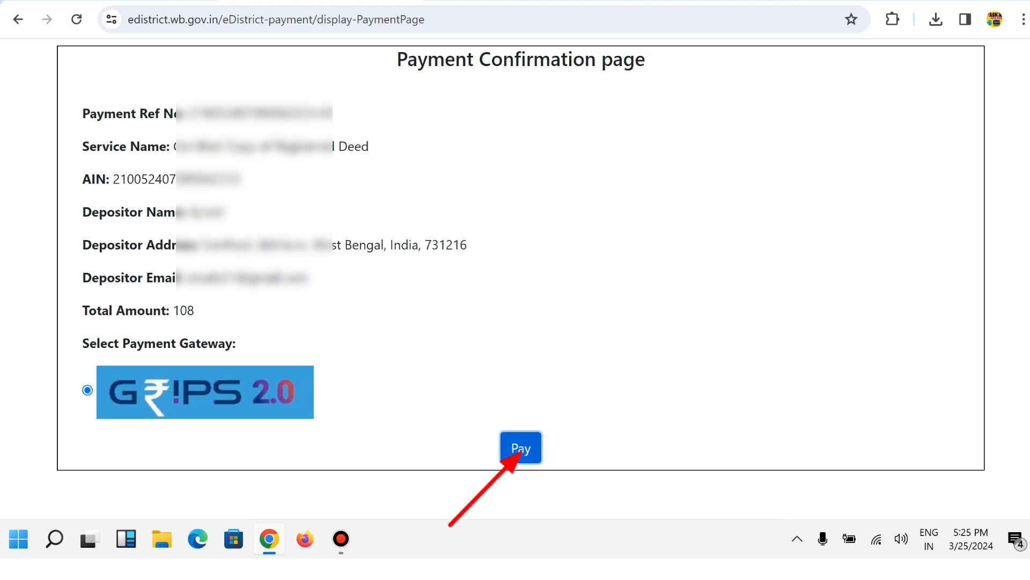
{"action": "left_click", "coordinate": [520, 449]}
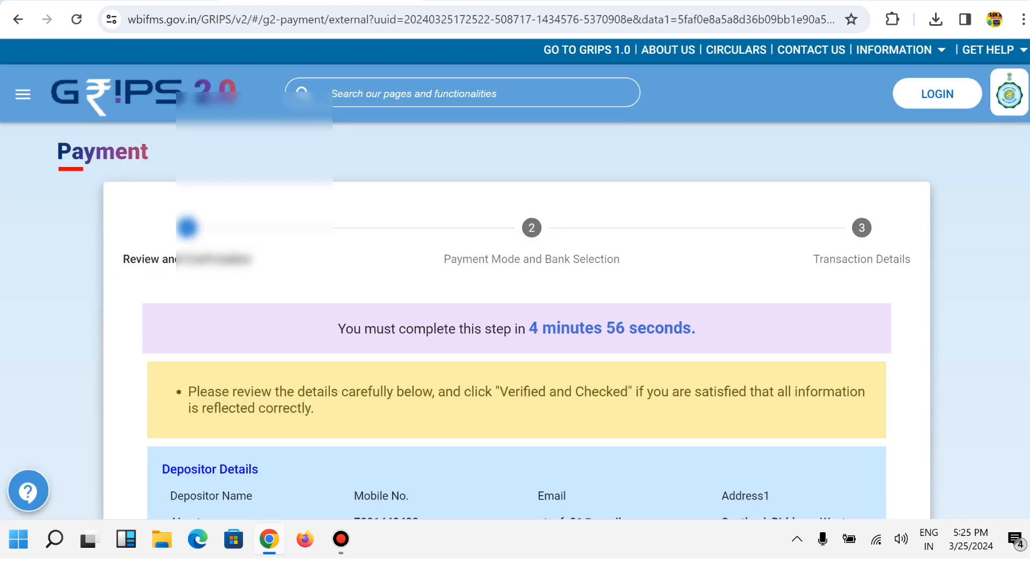
Step: Verify the ₹108 payment details and choose SBI Epay via Payment Gateway/Bank
{"action": "scroll", "coordinate": [515, 279], "scroll_direction": "down", "scroll_amount": 15}
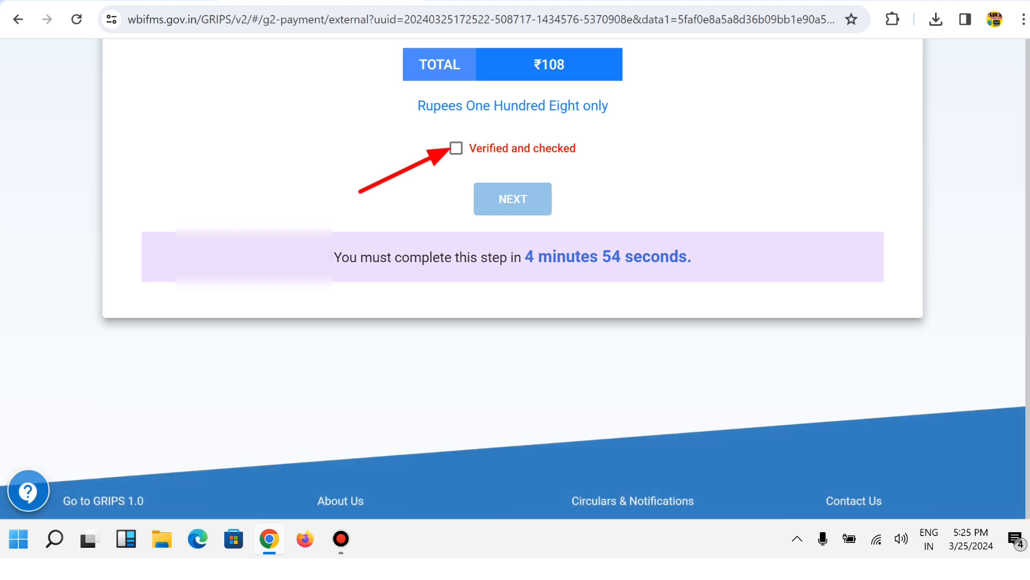
{"action": "left_click", "coordinate": [460, 148]}
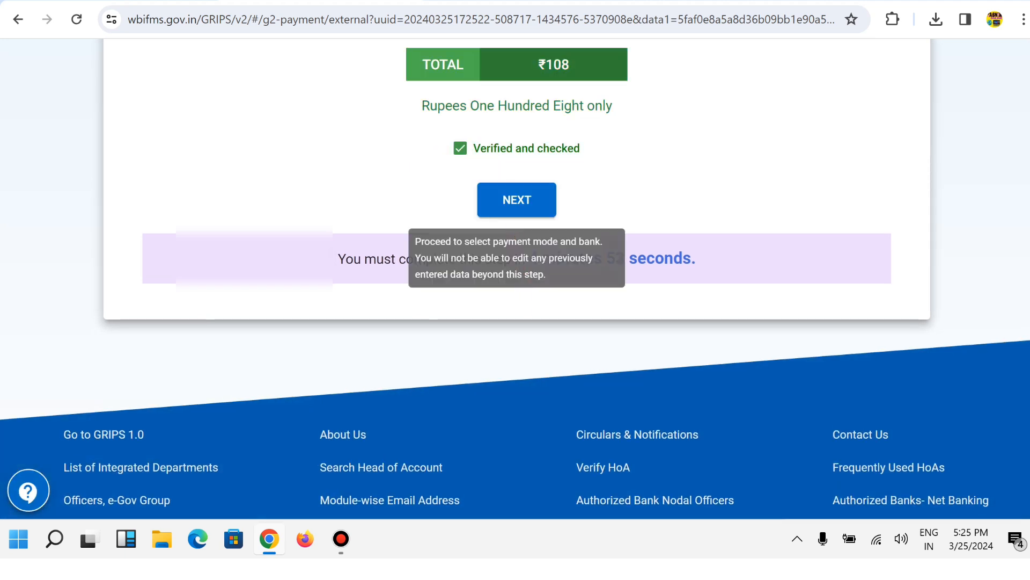
{"action": "left_click", "coordinate": [517, 200]}
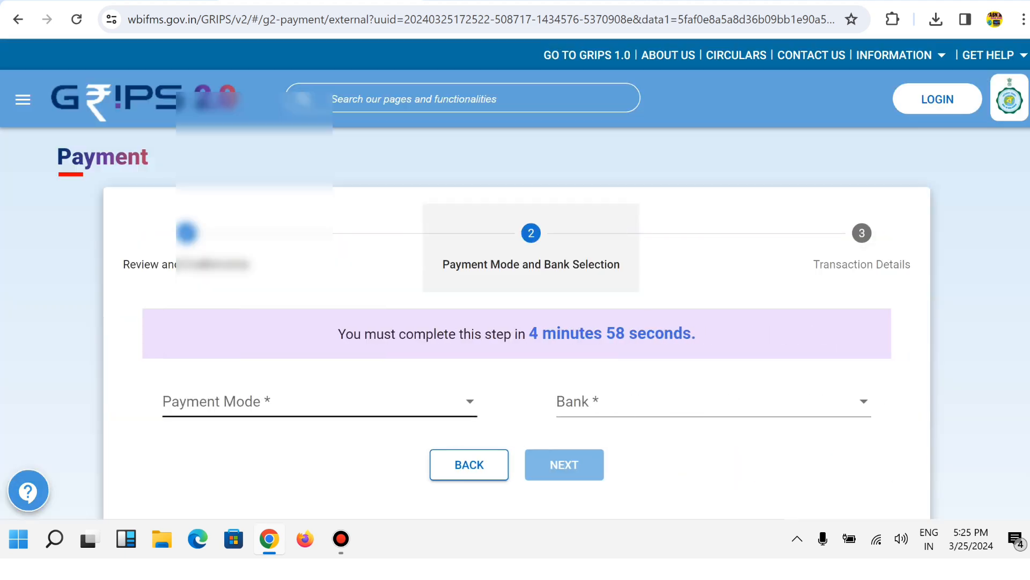
{"action": "left_click", "coordinate": [320, 403]}
{"action": "left_click", "coordinate": [320, 397]}
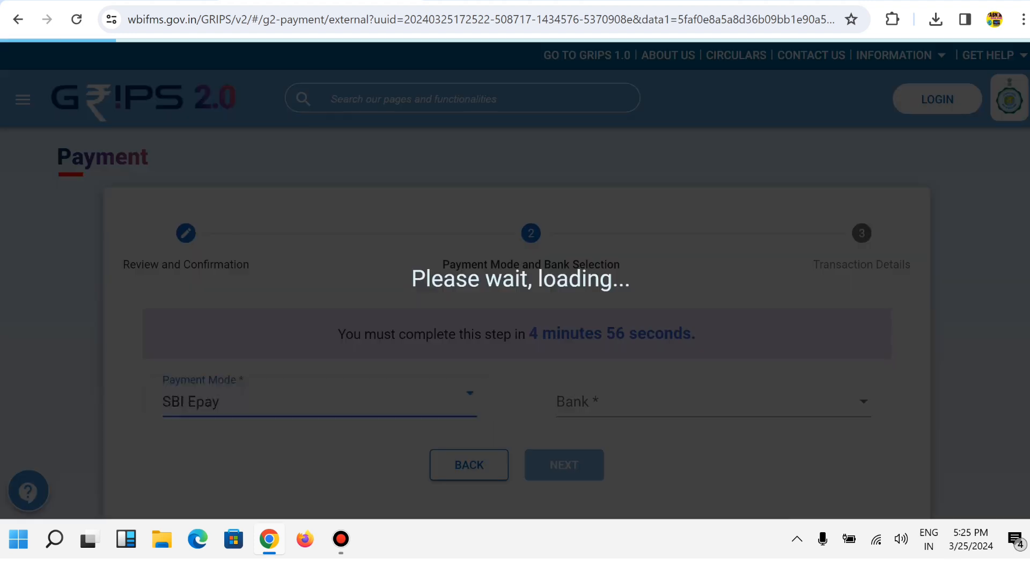
{"action": "left_click", "coordinate": [714, 401]}
{"action": "left_click", "coordinate": [634, 397]}
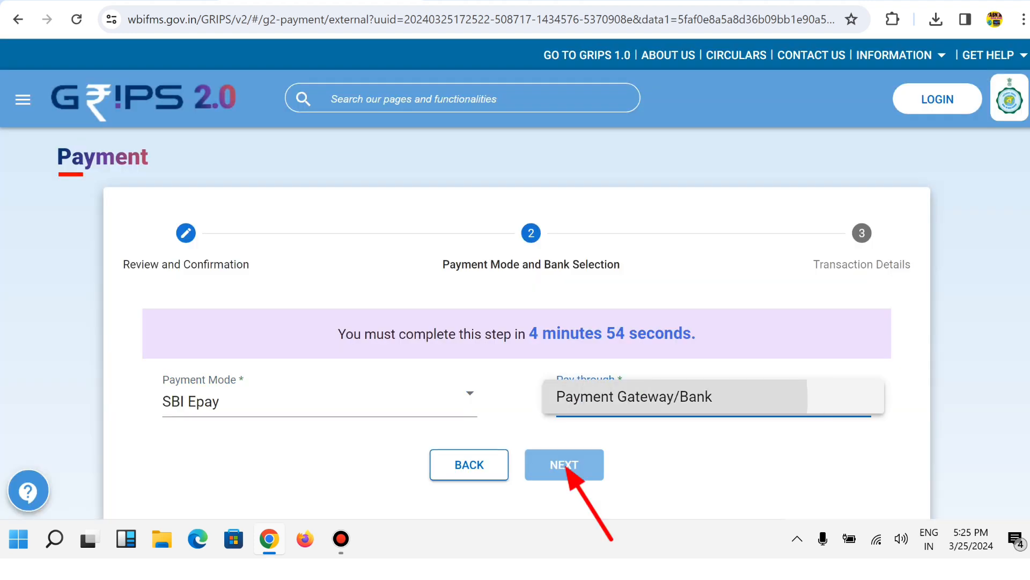
Step: Generate the GRIPS payment ID and proceed to SBI ePay
{"action": "left_click", "coordinate": [564, 464]}
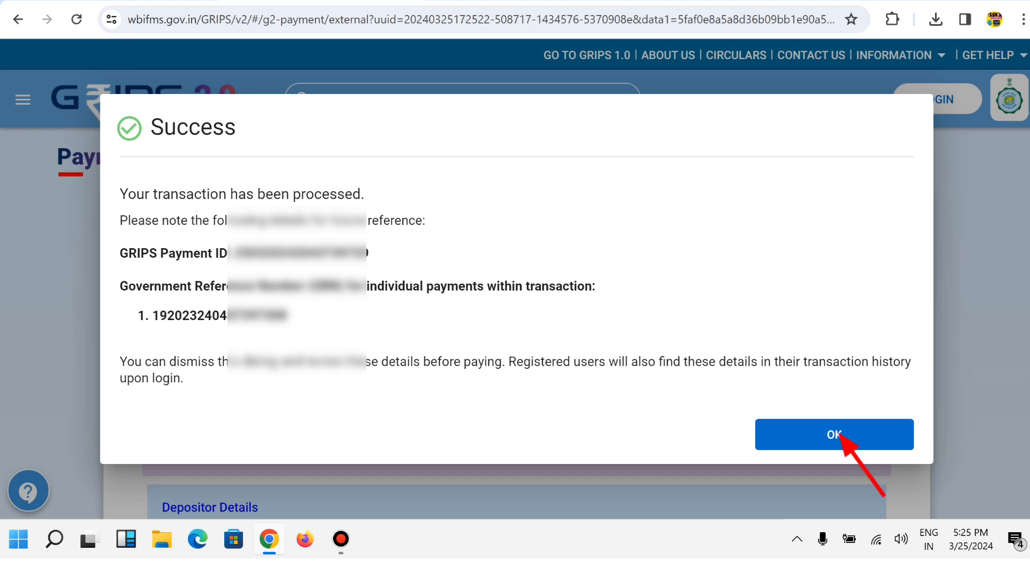
{"action": "left_click", "coordinate": [835, 434]}
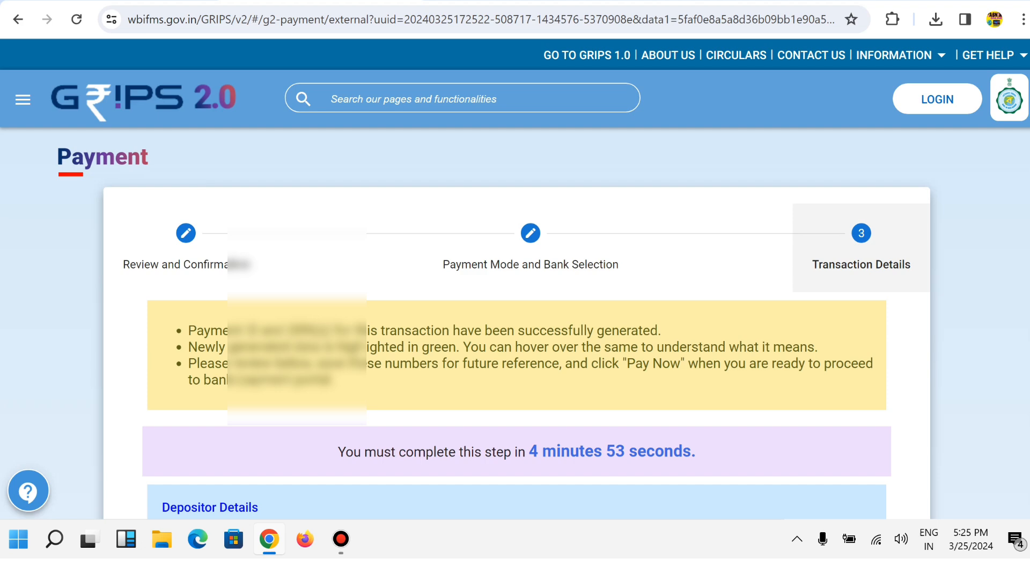
{"action": "scroll", "coordinate": [515, 279], "scroll_direction": "down", "scroll_amount": 13}
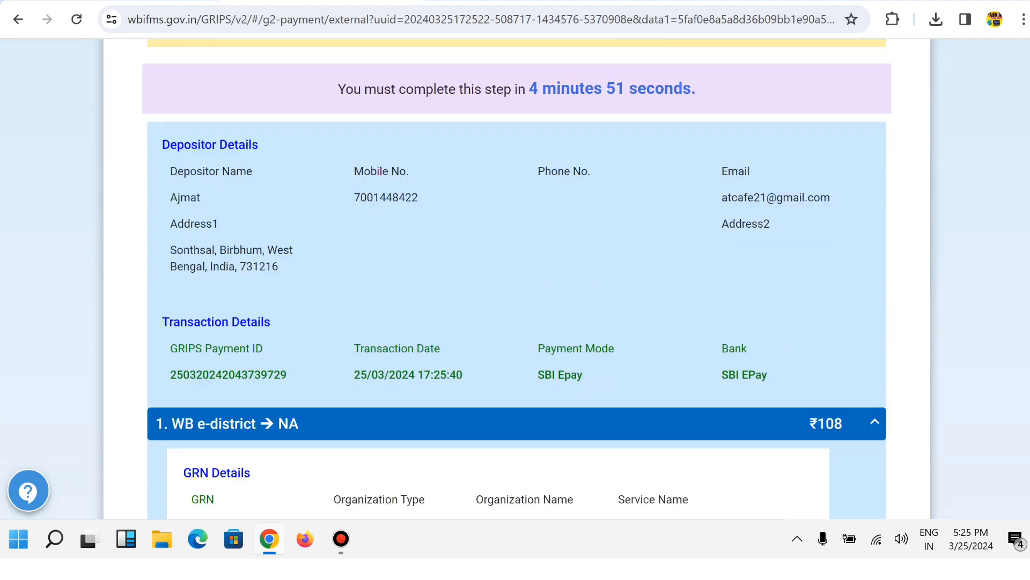
{"action": "scroll", "coordinate": [515, 279], "scroll_direction": "down", "scroll_amount": 5}
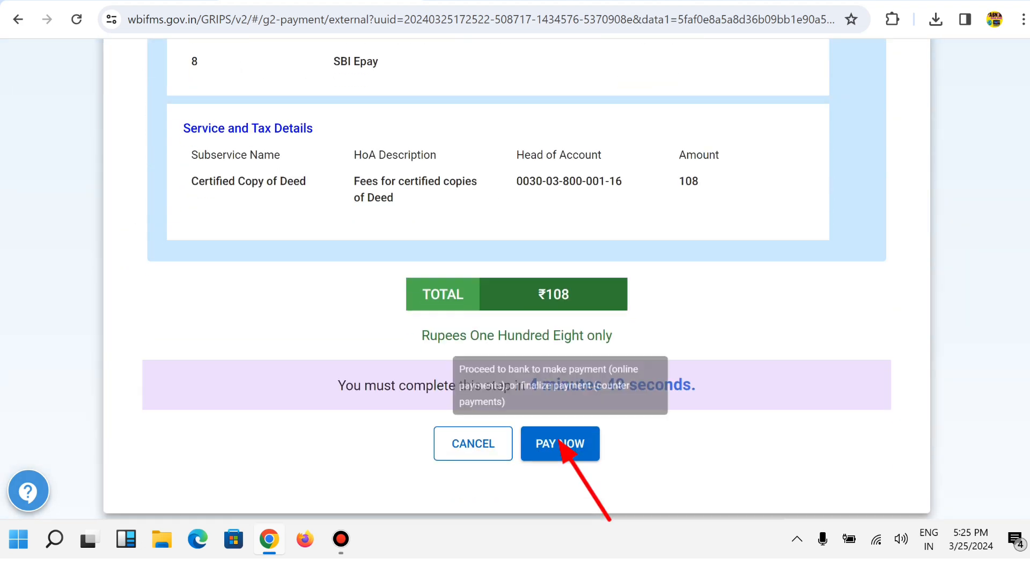
{"action": "left_click", "coordinate": [561, 443]}
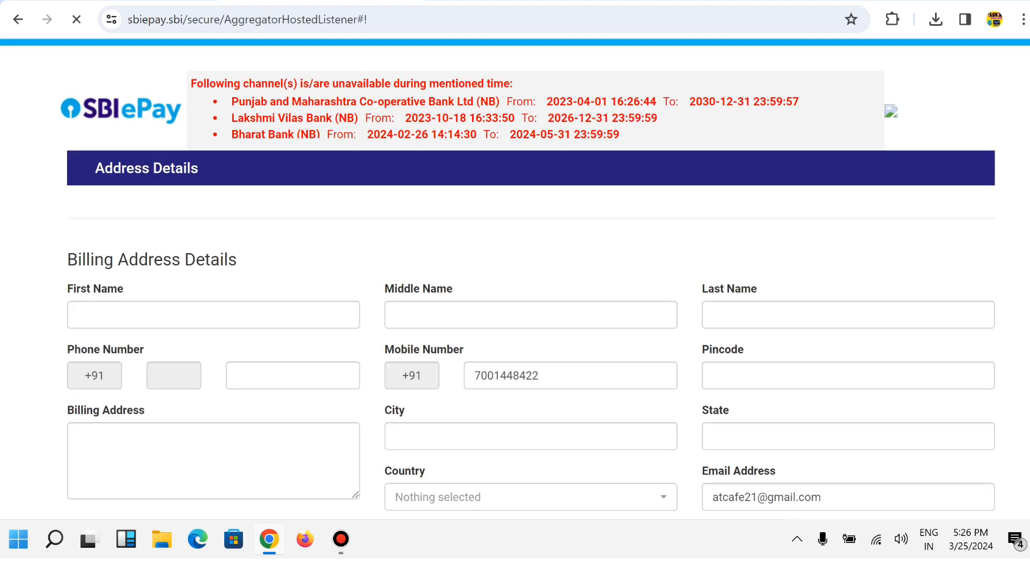
Step: Check the internet banking bank list, then select UPI QR payment
{"action": "scroll", "coordinate": [519, 279], "scroll_direction": "down", "scroll_amount": 1}
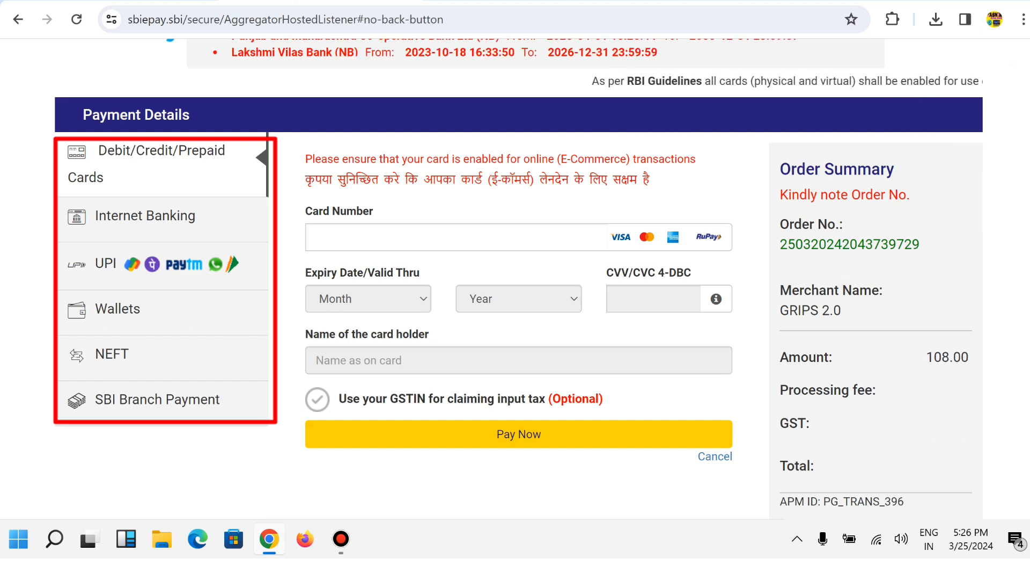
{"action": "left_click", "coordinate": [145, 216]}
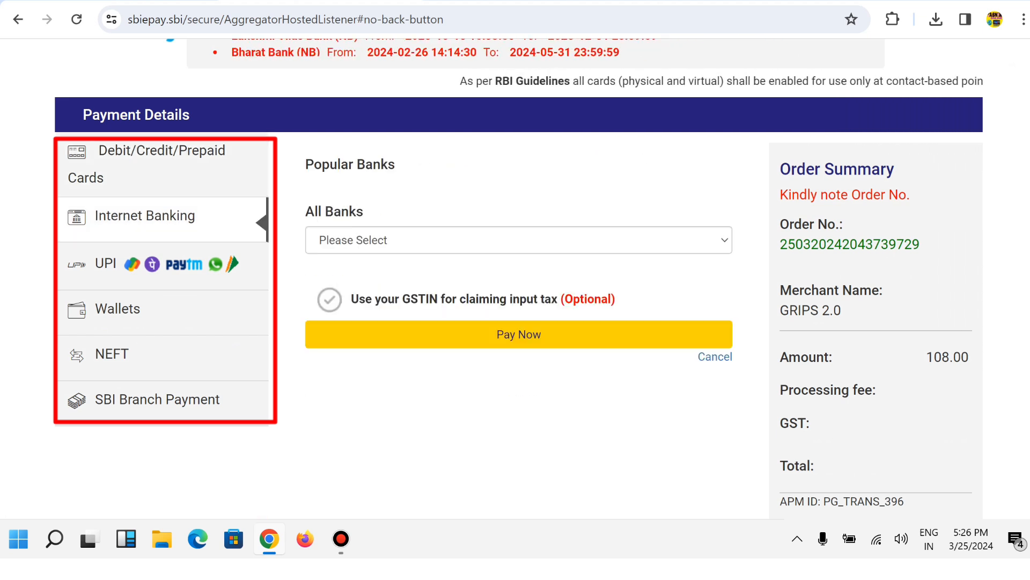
{"action": "left_click", "coordinate": [519, 240]}
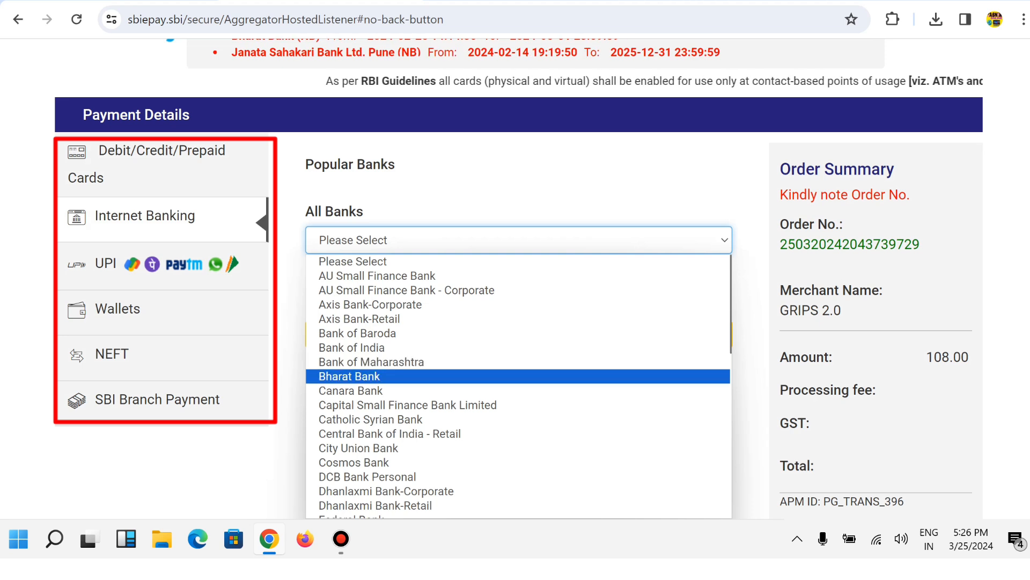
{"action": "left_click", "coordinate": [290, 333]}
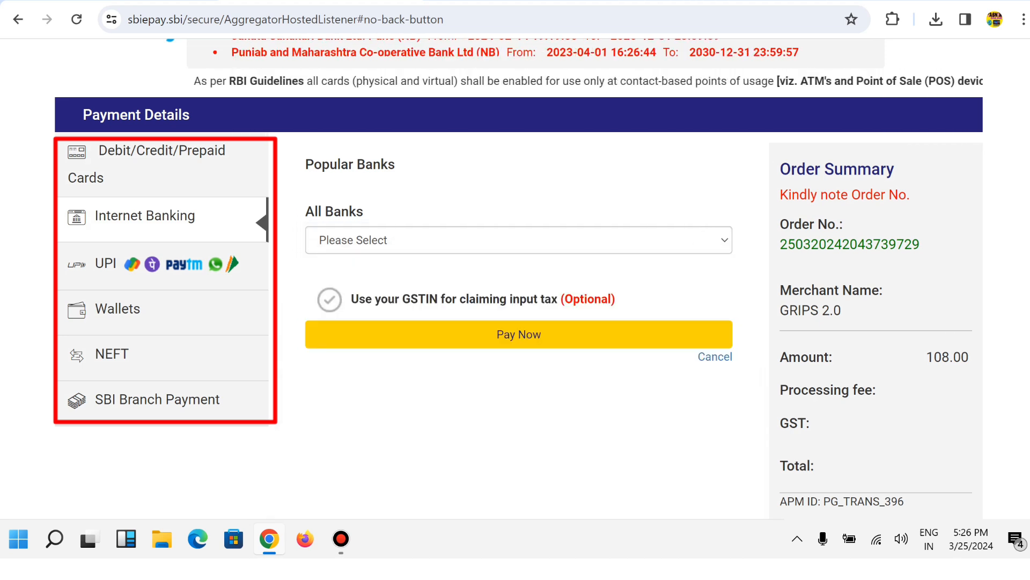
{"action": "left_click", "coordinate": [163, 265]}
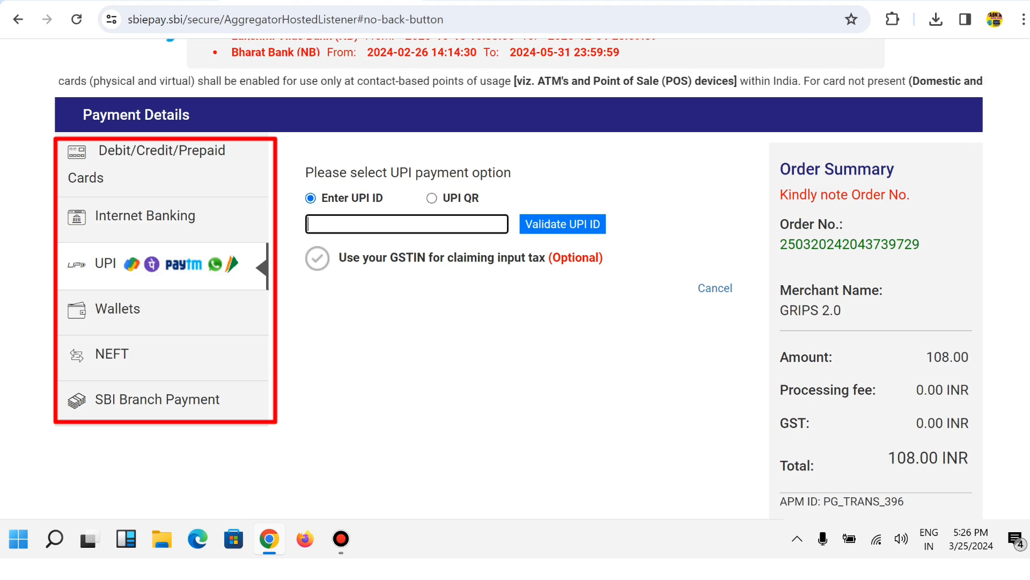
{"action": "left_click", "coordinate": [432, 198]}
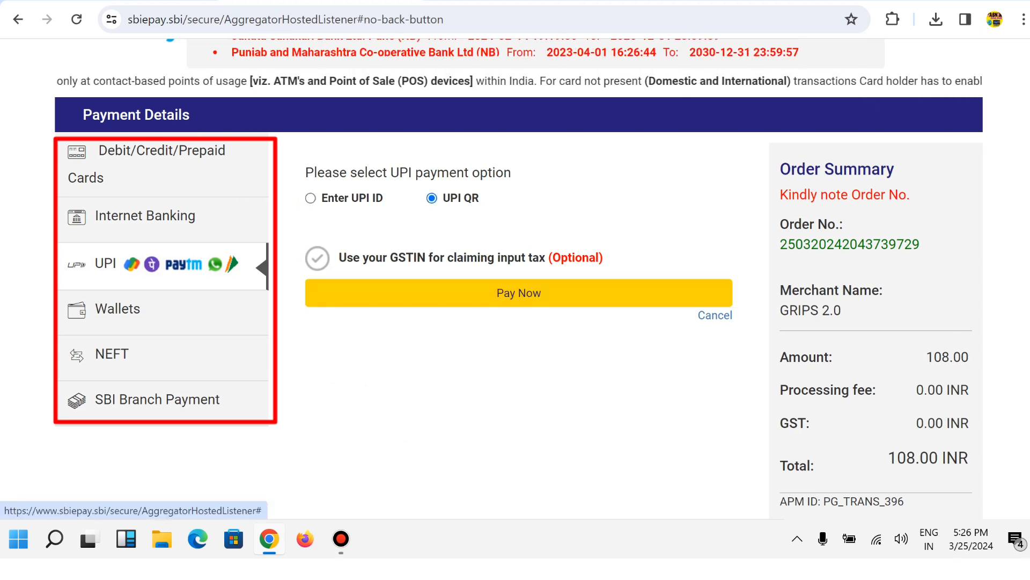
Step: Look over the Wallets (CSC Wallet), NEFT and SBI Branch Payment options
{"action": "left_click", "coordinate": [118, 309]}
{"action": "left_click", "coordinate": [519, 240]}
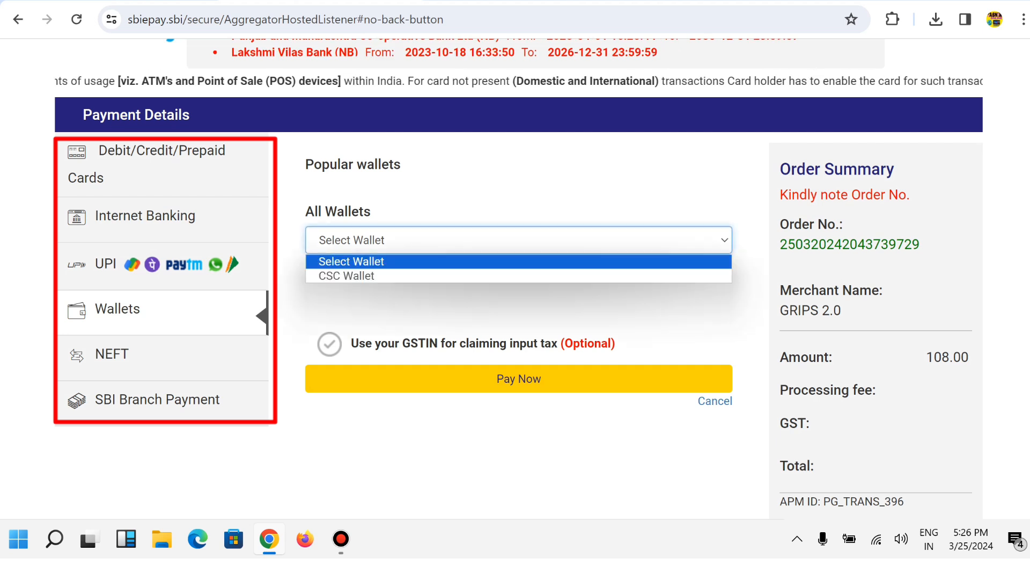
{"action": "left_click", "coordinate": [347, 276]}
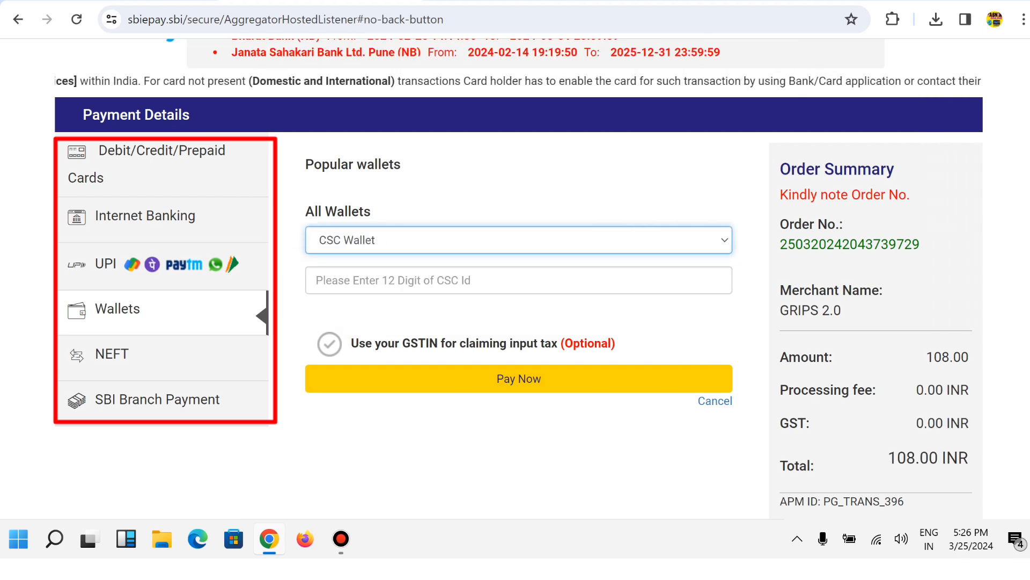
{"action": "left_click", "coordinate": [112, 354]}
{"action": "left_click", "coordinate": [157, 399]}
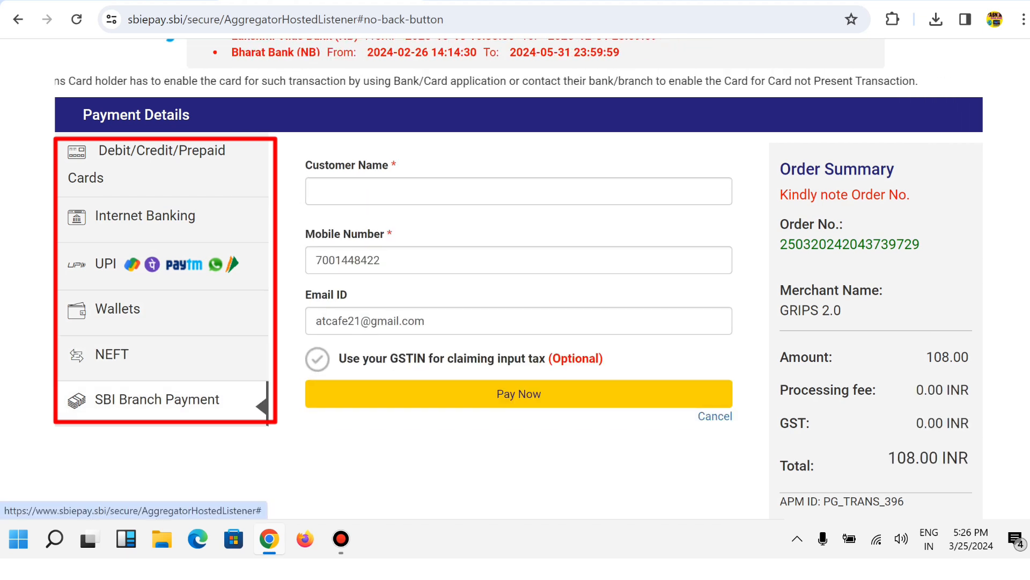
Step: Pay the 108.00 INR order with UPI QR
{"action": "left_click", "coordinate": [153, 264]}
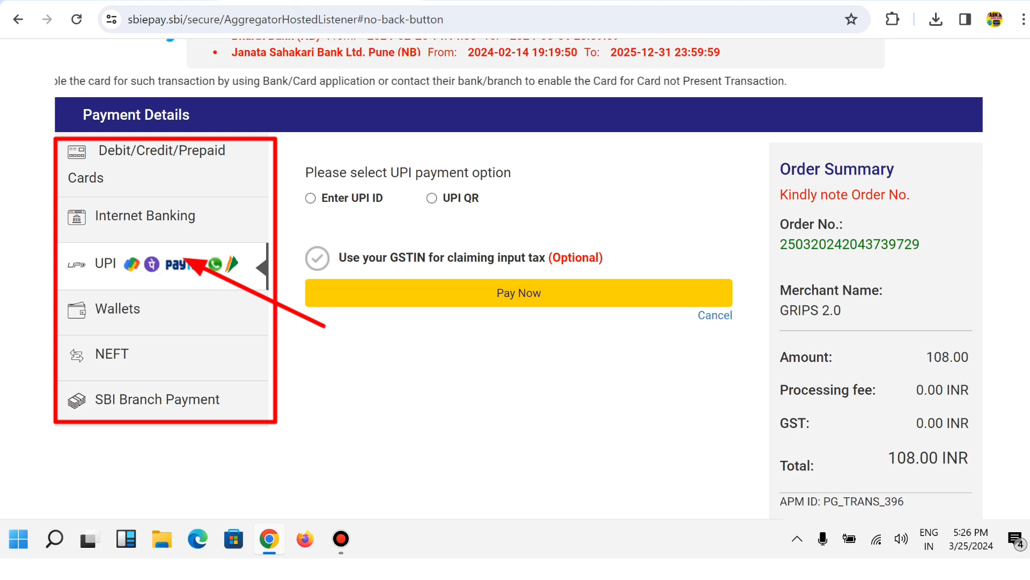
{"action": "left_click", "coordinate": [432, 198]}
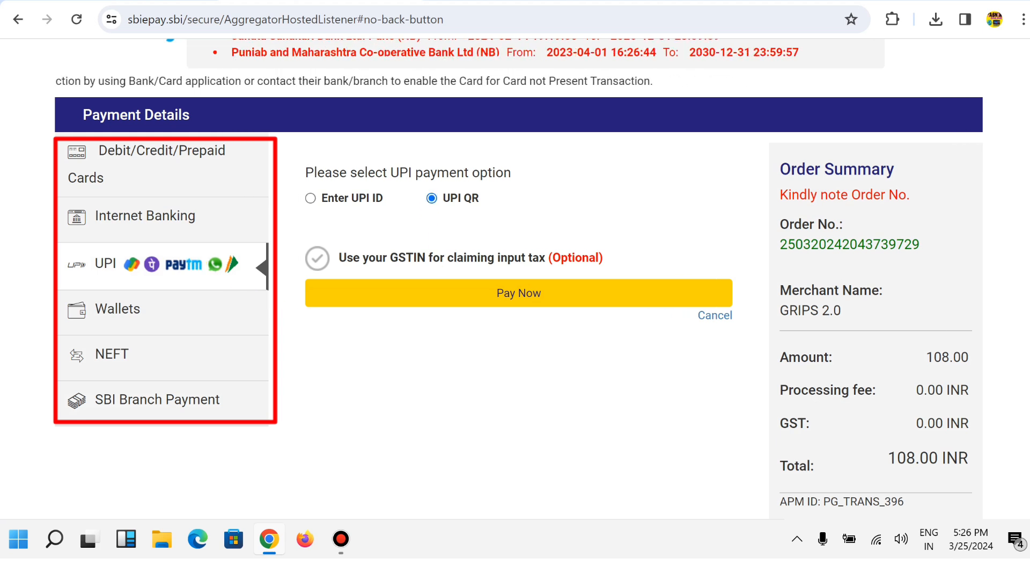
{"action": "left_click", "coordinate": [518, 293]}
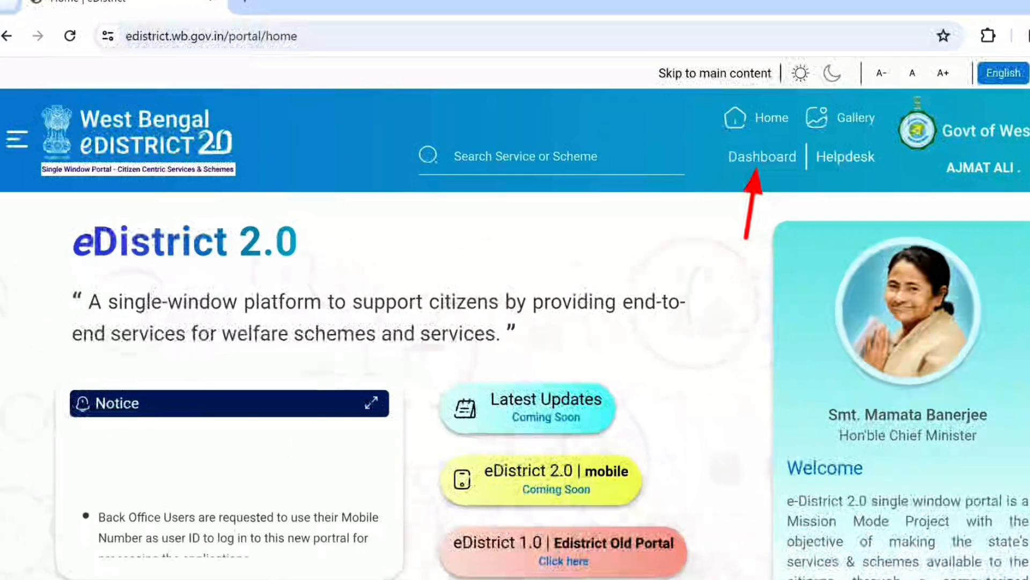
Step: Open the Dashboard showing 1 pending, 1 draft, 2 submitted, 337 approved, 1 rejected
{"action": "left_click", "coordinate": [757, 162]}
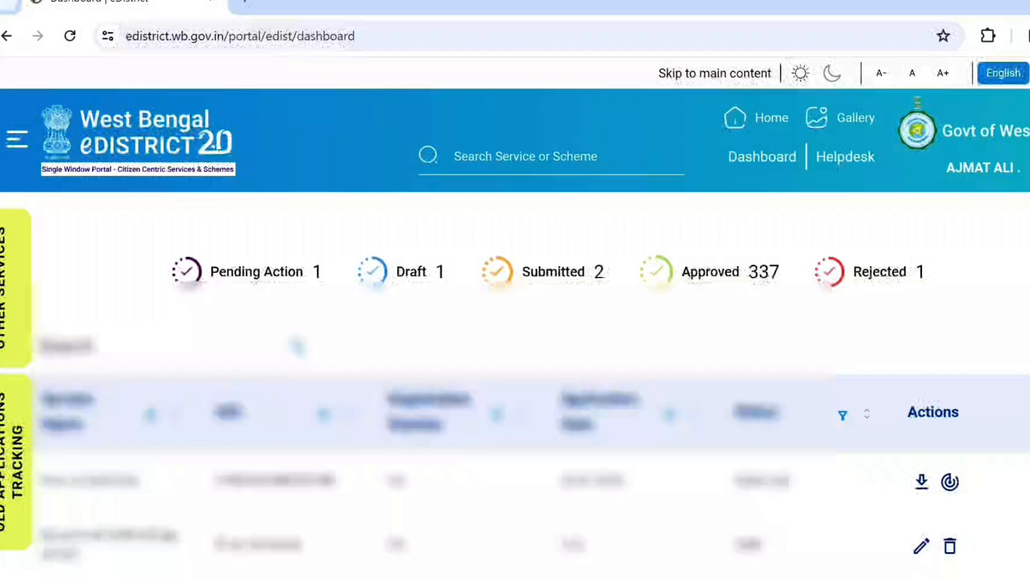
Step: List the approved deed application's certificates, showing DEED_Certificate.pdf
{"action": "scroll", "coordinate": [515, 322], "scroll_direction": "down", "scroll_amount": 3}
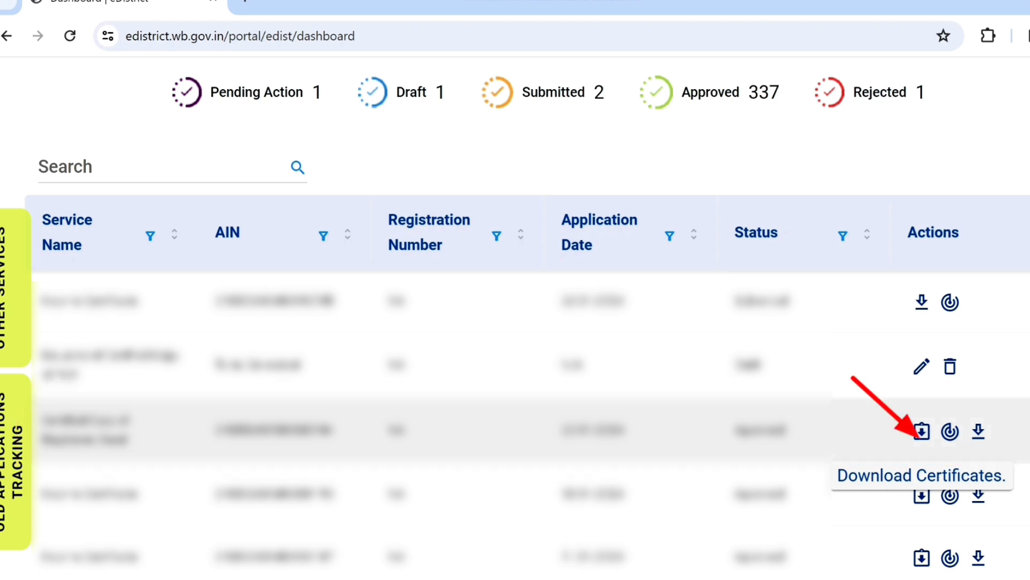
{"action": "left_click", "coordinate": [922, 431]}
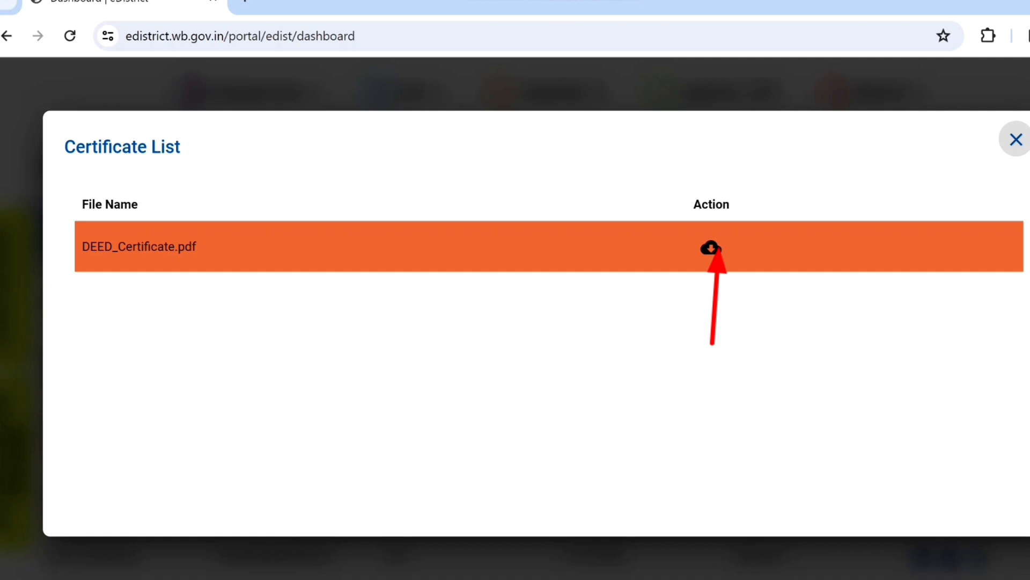
Step: Download DEED_Certificate.pdf and save it to the Desktop as download.pdf
{"action": "left_click", "coordinate": [711, 248]}
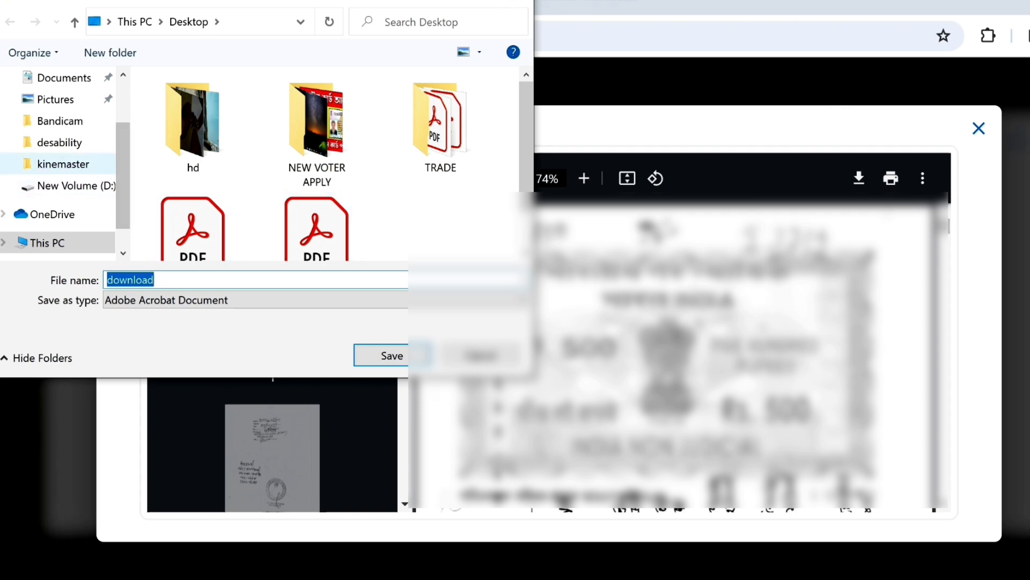
{"action": "scroll", "coordinate": [64, 123], "scroll_direction": "up", "scroll_amount": 2}
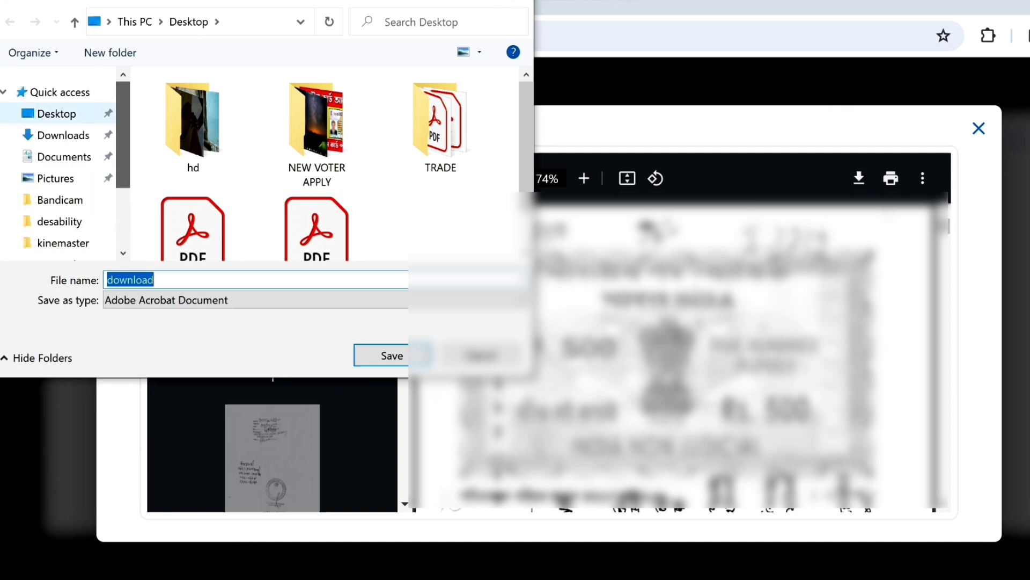
{"action": "left_click", "coordinate": [57, 114]}
{"action": "left_click", "coordinate": [381, 355]}
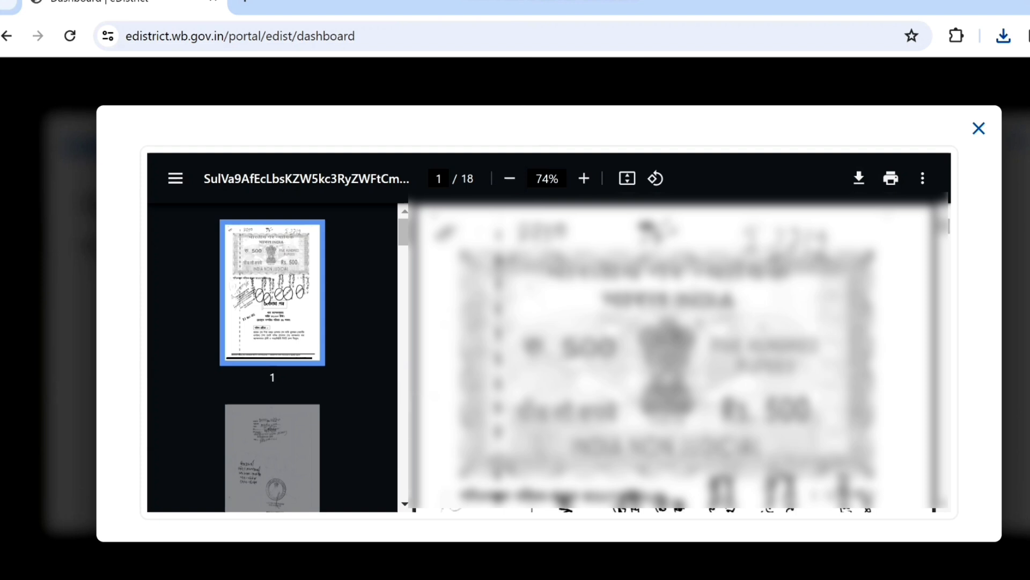
{"action": "scroll", "coordinate": [677, 354], "scroll_direction": "down", "scroll_amount": 5}
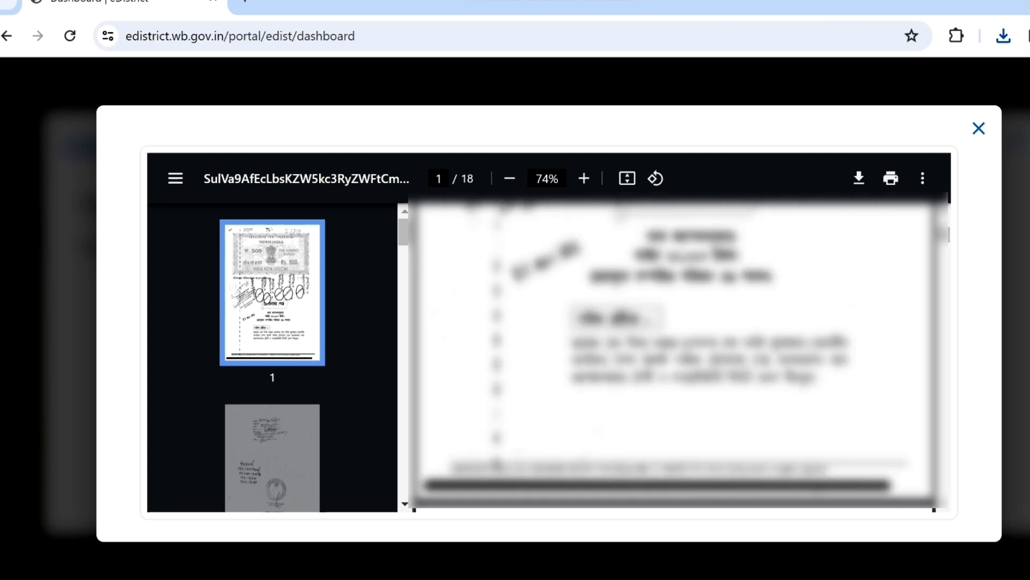
{"action": "left_click_drag", "start_coordinate": [944, 234], "coordinate": [944, 489]}
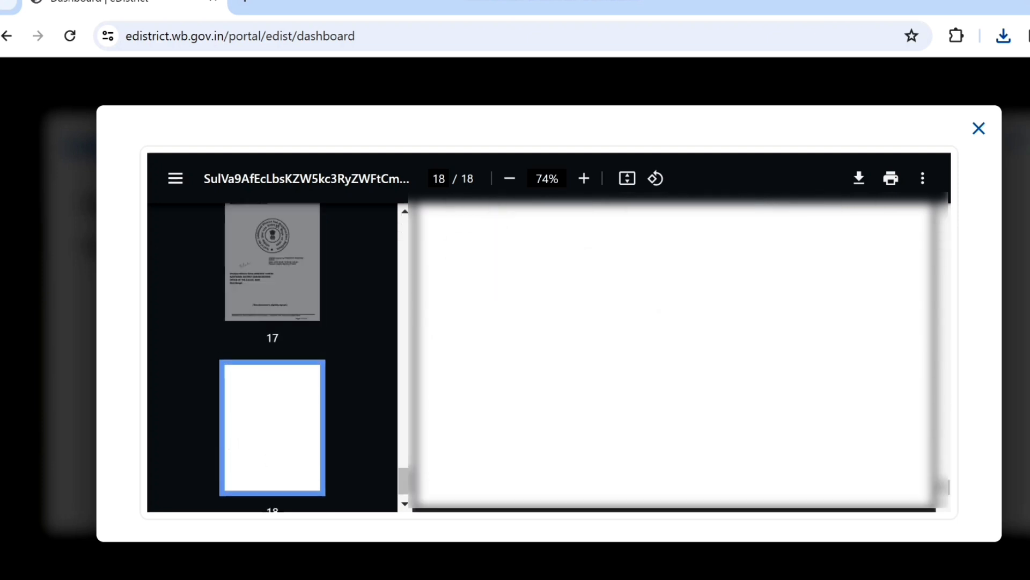
{"action": "scroll", "coordinate": [675, 355], "scroll_direction": "up", "scroll_amount": 1}
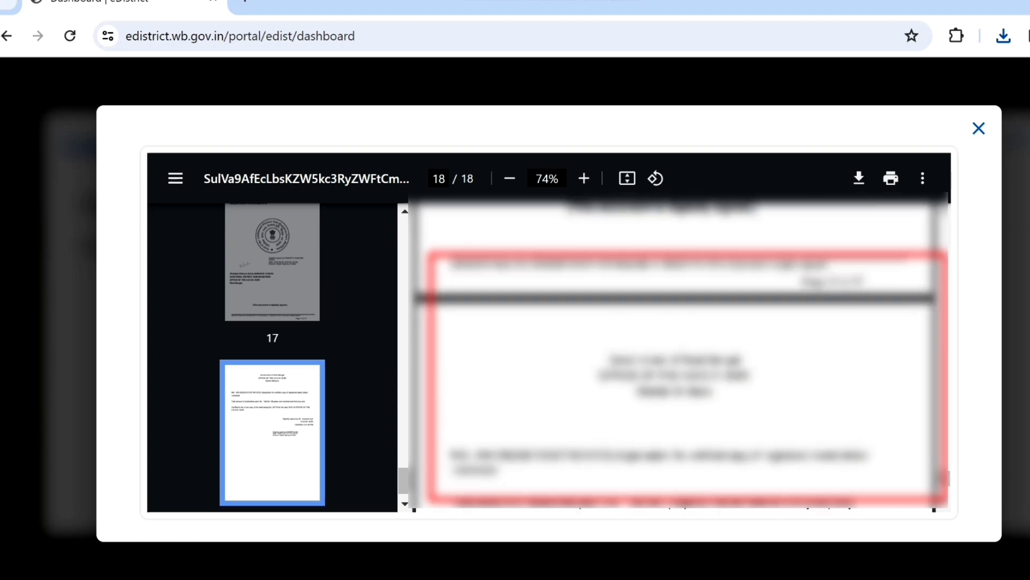
{"action": "scroll", "coordinate": [675, 354], "scroll_direction": "down", "scroll_amount": 2}
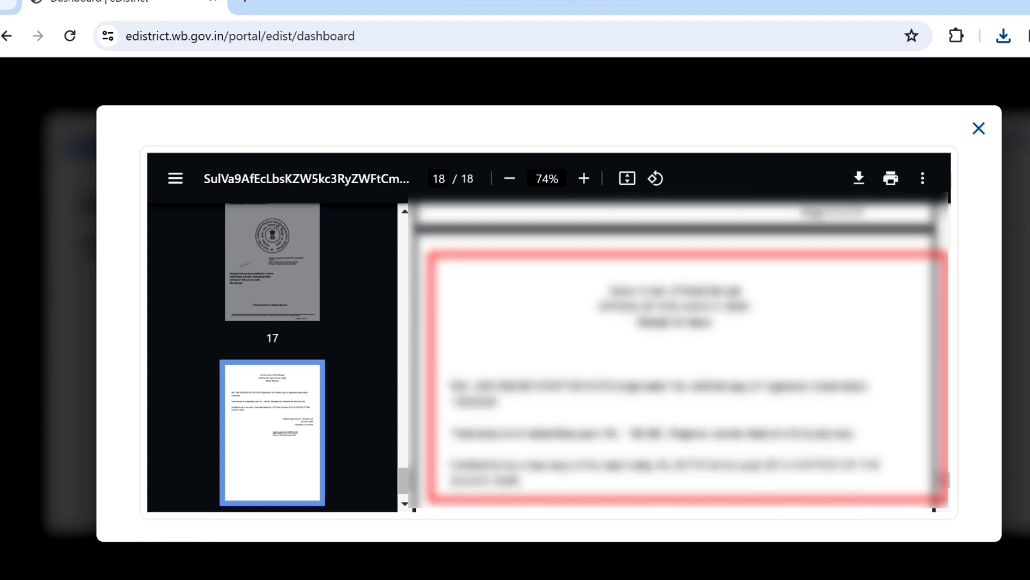
{"action": "scroll", "coordinate": [675, 354], "scroll_direction": "down", "scroll_amount": 3}
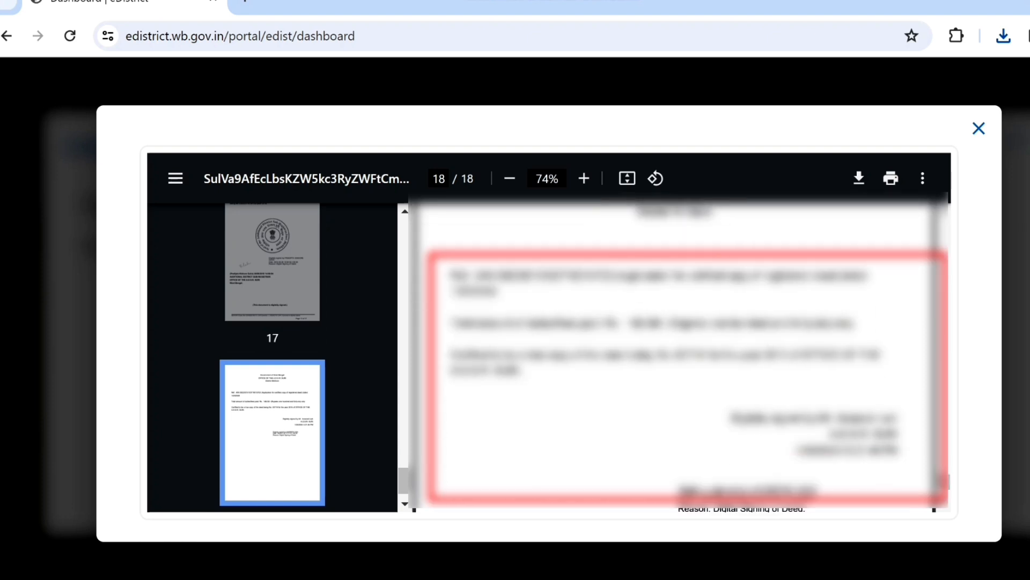
{"action": "scroll", "coordinate": [674, 354], "scroll_direction": "down", "scroll_amount": 3}
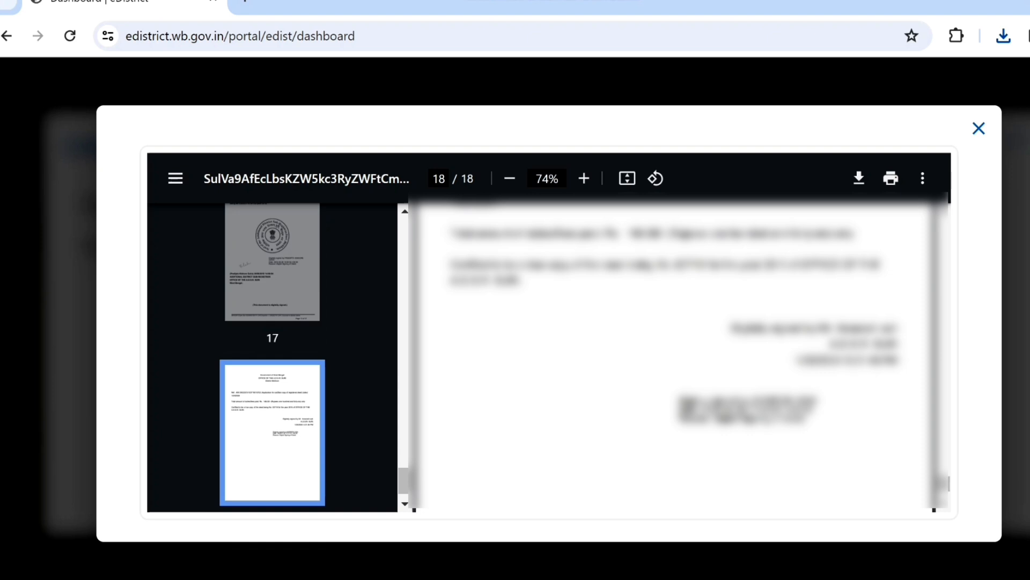
{"action": "scroll", "coordinate": [679, 354], "scroll_direction": "up", "scroll_amount": 5}
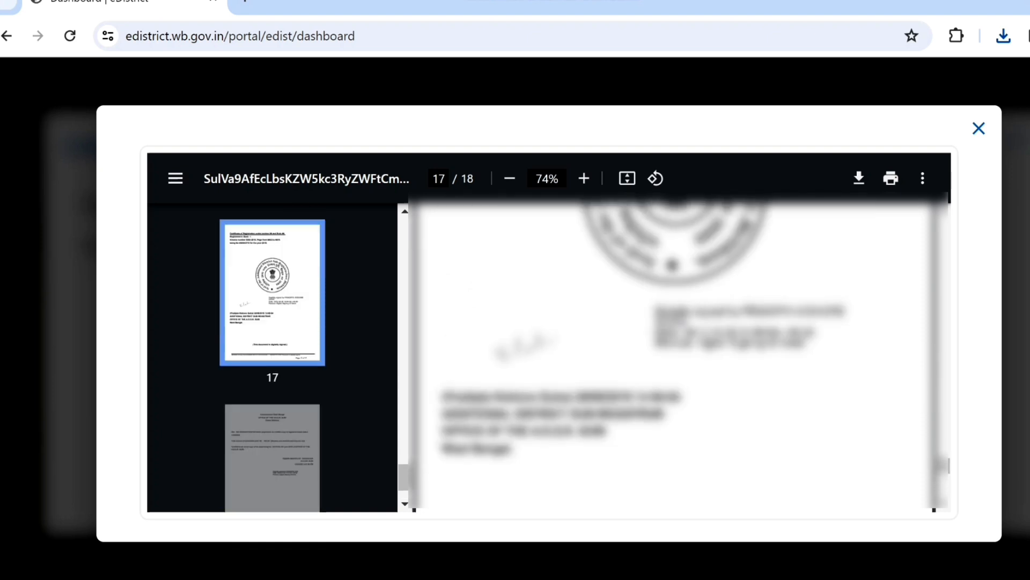
{"action": "scroll", "coordinate": [679, 354], "scroll_direction": "up", "scroll_amount": 5}
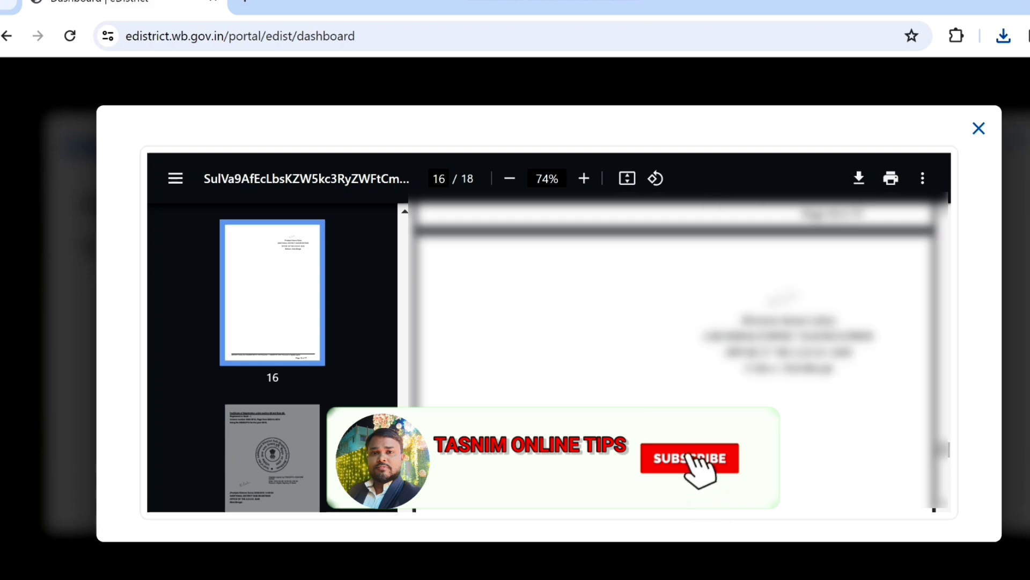
{"action": "scroll", "coordinate": [679, 354], "scroll_direction": "up", "scroll_amount": 3}
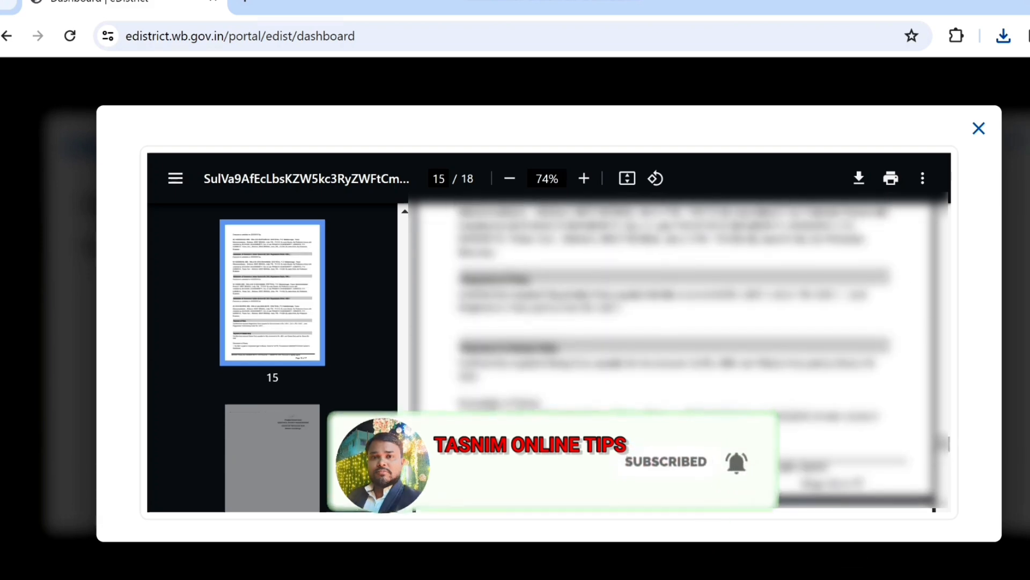
{"action": "scroll", "coordinate": [679, 354], "scroll_direction": "up", "scroll_amount": 5}
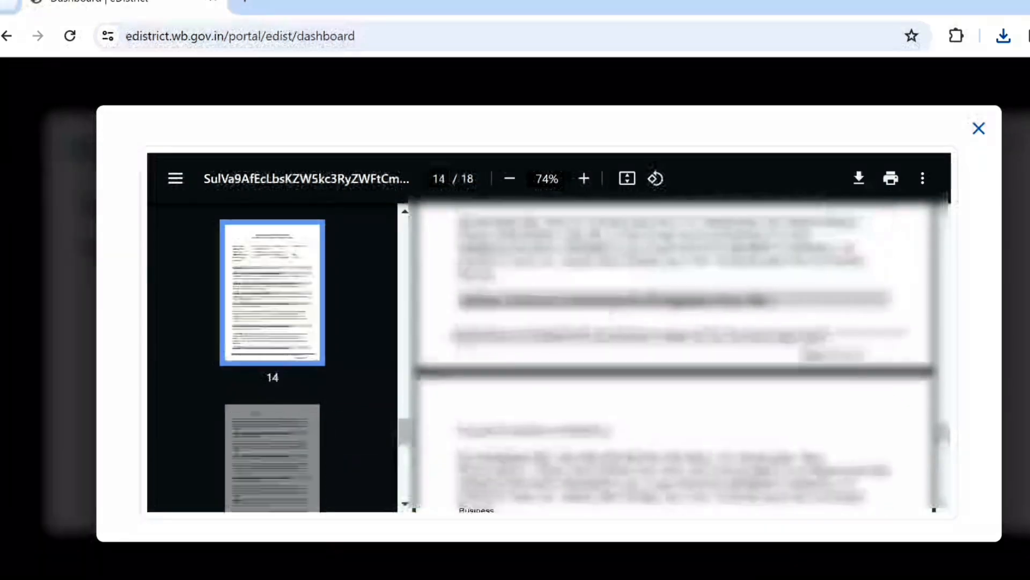
{"action": "scroll", "coordinate": [679, 354], "scroll_direction": "down", "scroll_amount": 5}
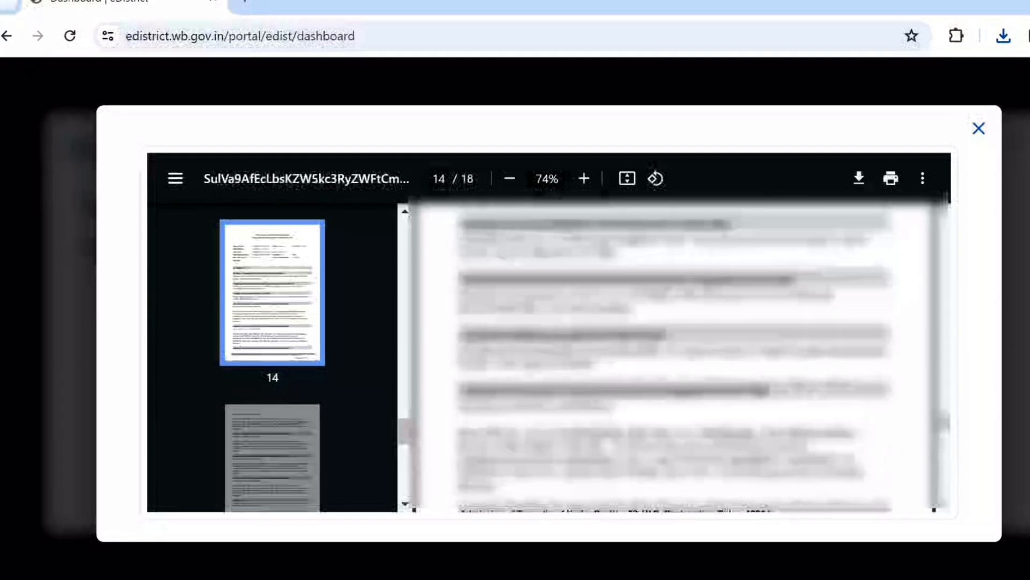
{"action": "scroll", "coordinate": [679, 354], "scroll_direction": "up", "scroll_amount": 5}
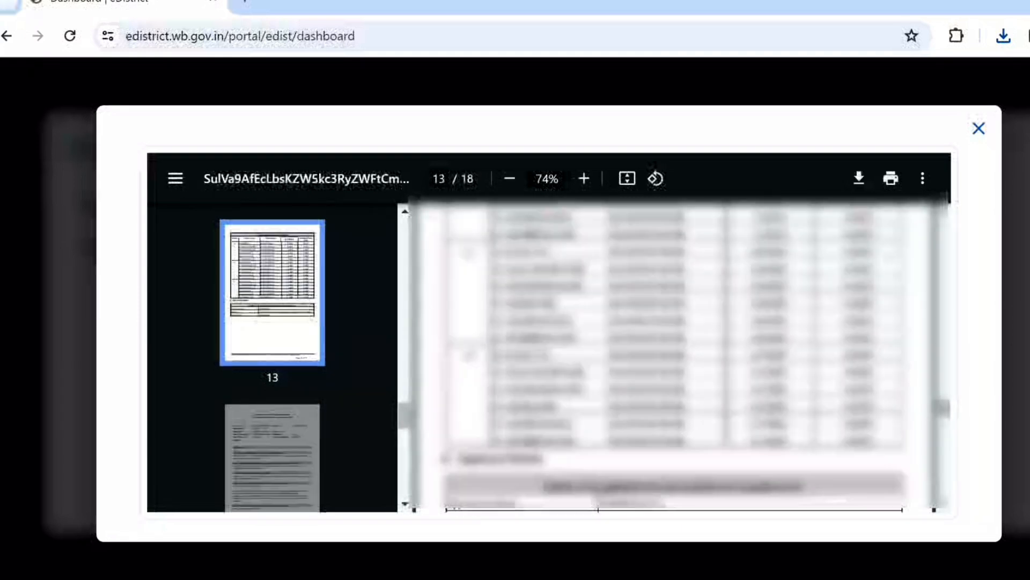